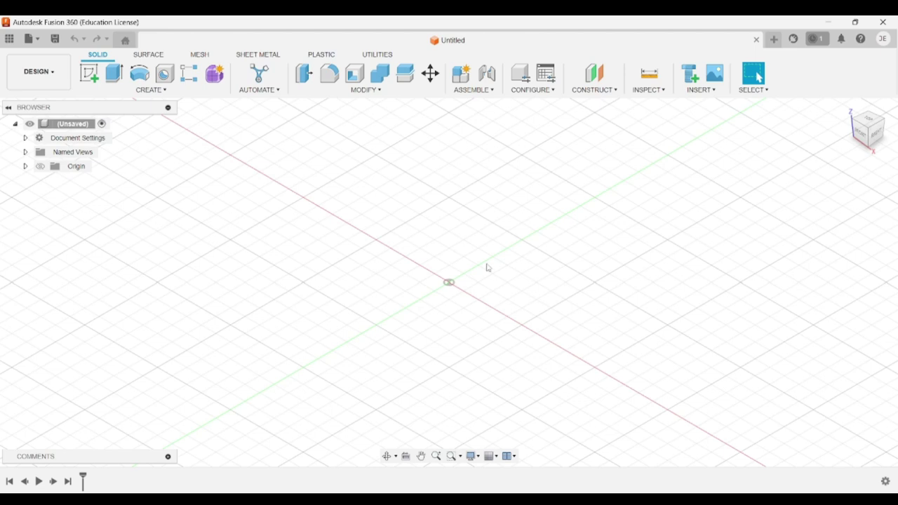
# Create a new sketch on the vertical origin plane.
pyautogui.click(90, 73)
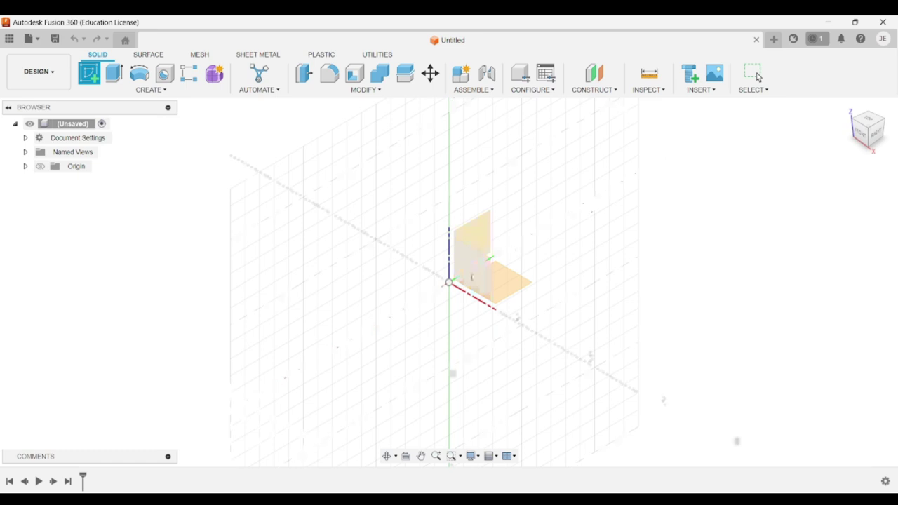
pyautogui.click(476, 237)
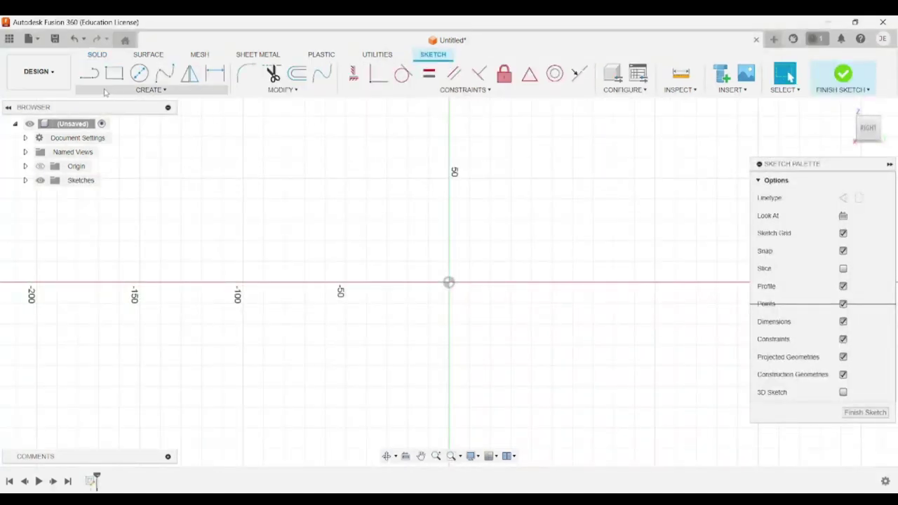
# Draw a 100 mm horizontal base line starting at the origin.
pyautogui.click(93, 83)
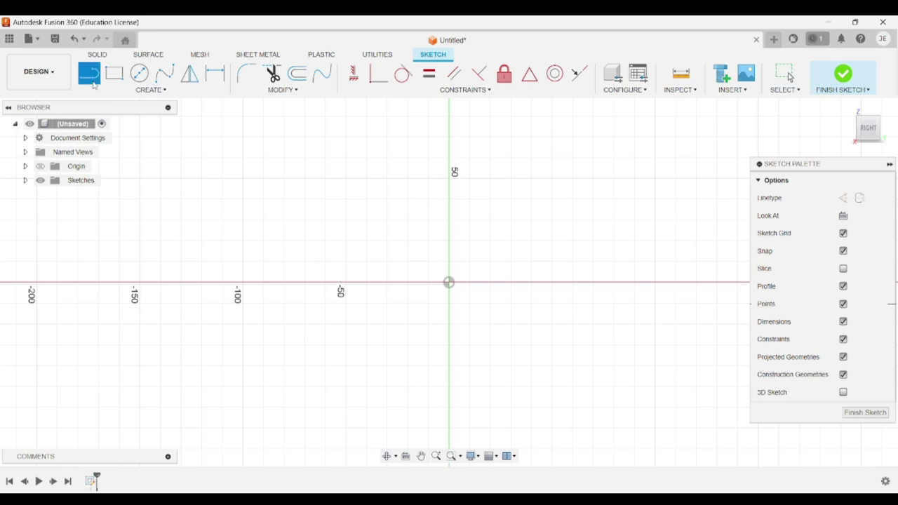
pyautogui.click(449, 283)
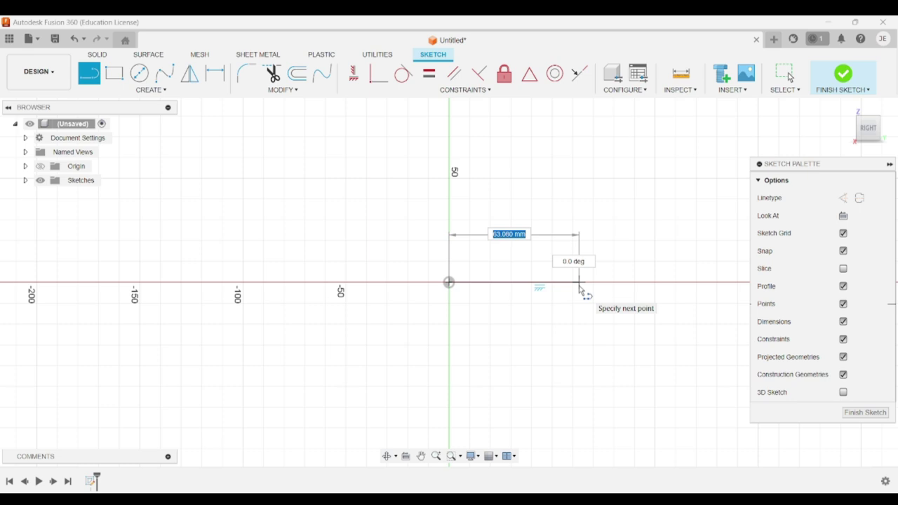
pyautogui.write('100')
pyautogui.press('Return')
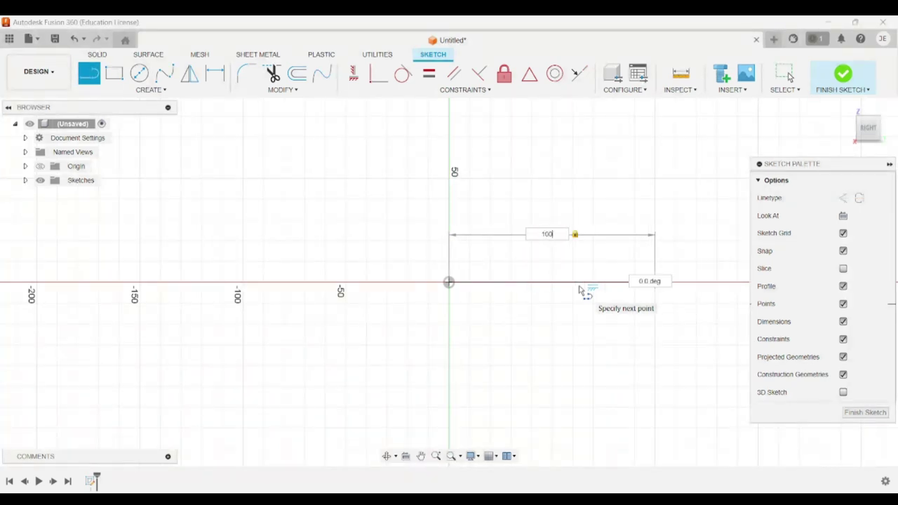
pyautogui.press('Escape')
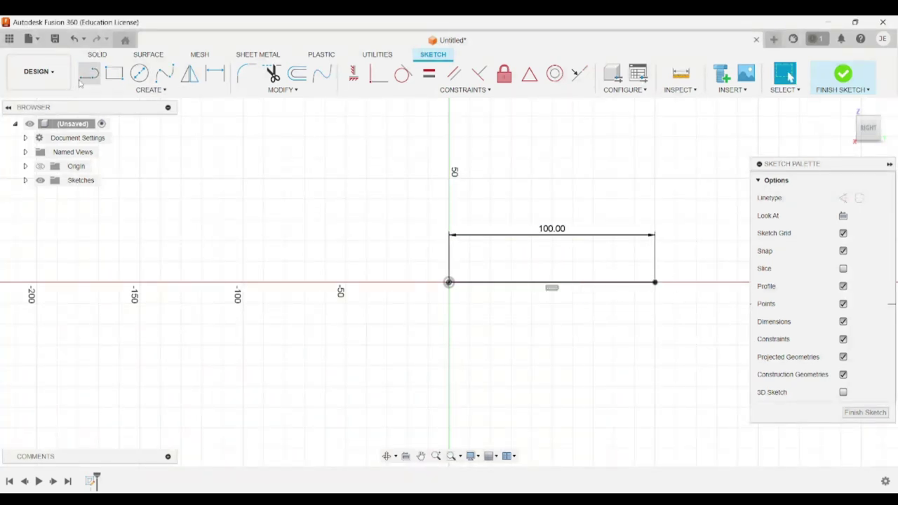
# Draw a 200 mm vertical line rising from the base line's right end.
pyautogui.press('l')
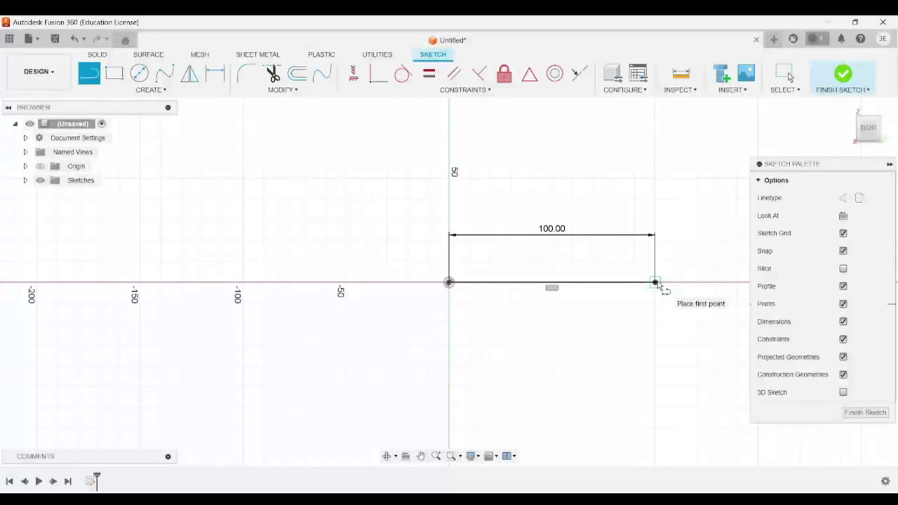
pyautogui.click(655, 282)
pyautogui.scroll(2, 647, 176)
pyautogui.scroll(1, 647, 176)
pyautogui.scroll(-1, 647, 176)
pyautogui.scroll(-1, 659, 179)
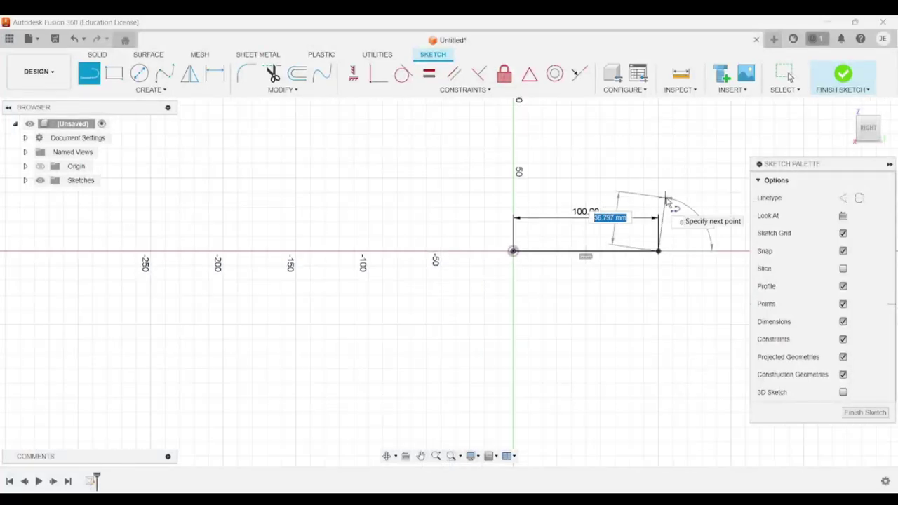
pyautogui.moveTo(672, 197); pyautogui.dragTo(612, 323, button='middle')
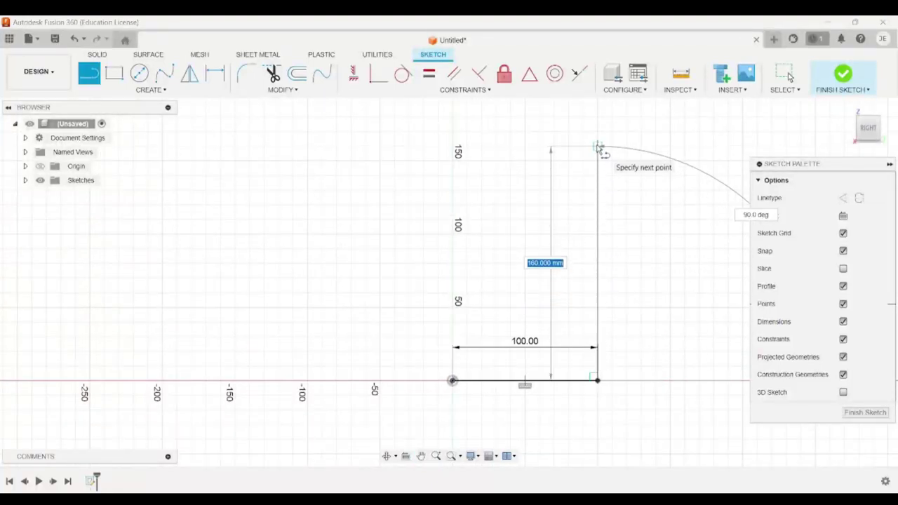
pyautogui.press('Tab')
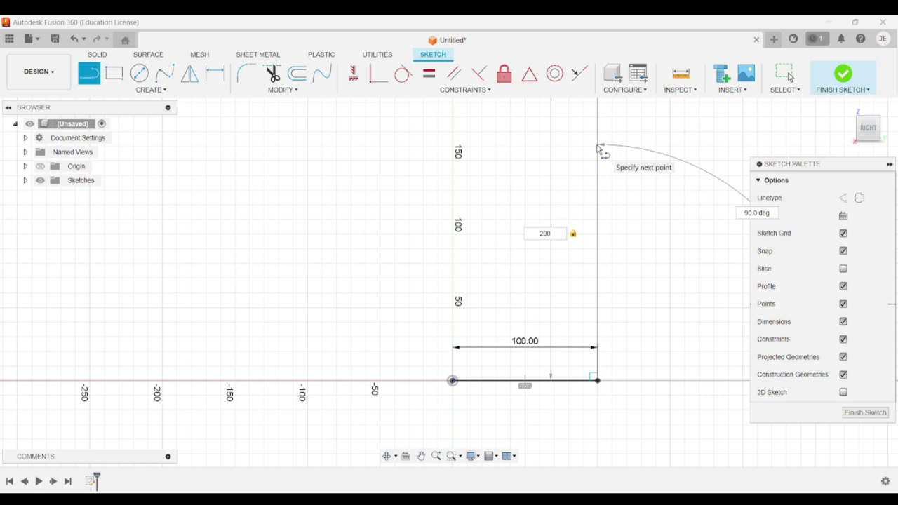
pyautogui.press('Return')
pyautogui.press('Escape')
pyautogui.scroll(1, 568, 248)
pyautogui.scroll(-1, 570, 247)
pyautogui.scroll(-1, 571, 247)
pyautogui.scroll(1, 582, 331)
pyautogui.moveTo(599, 255)
pyautogui.mouseDown(button='middle')
pyautogui.moveTo(593, 287)
pyautogui.moveTo(612, 287)
pyautogui.mouseUp(button='middle')
pyautogui.click(90, 74)
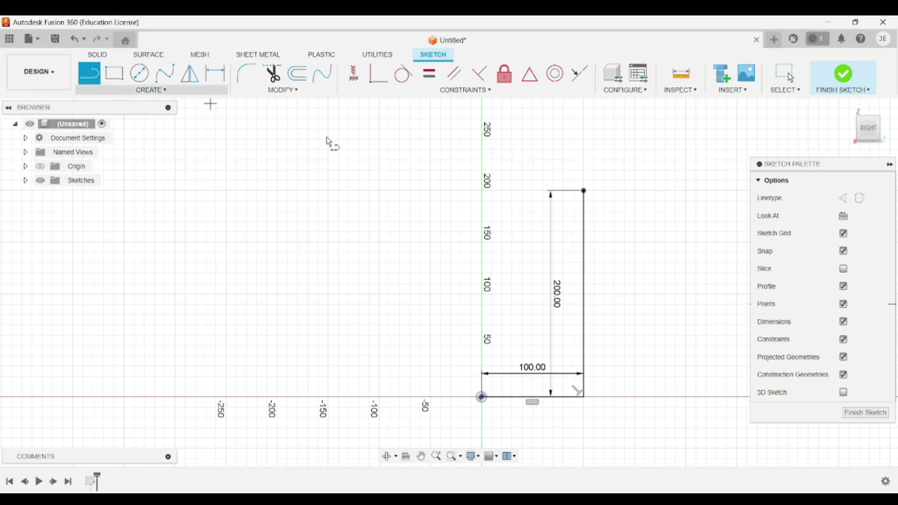
# Draw a 40 mm top line leftward from the vertical line's top end.
pyautogui.click(584, 191)
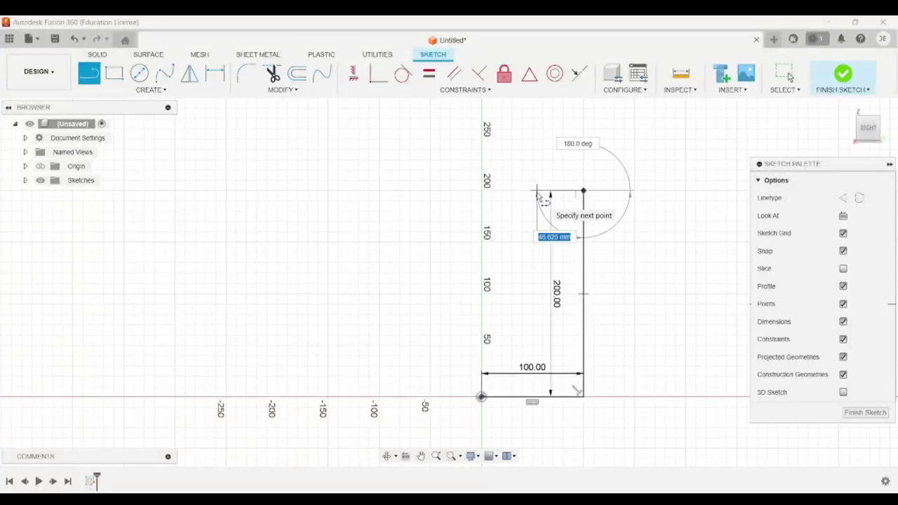
pyautogui.write('40')
pyautogui.press('Return')
pyautogui.press('Escape')
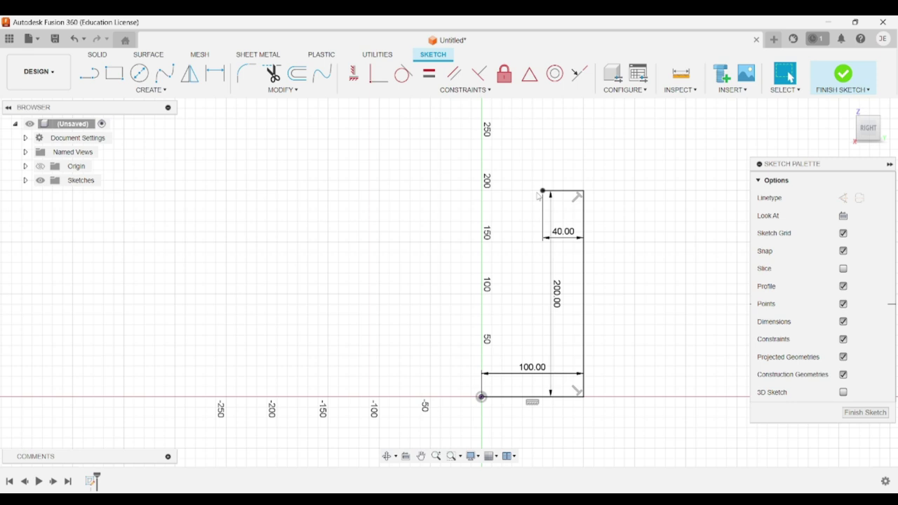
# Draw a 140 mm line down from the top-left corner.
pyautogui.click(89, 73)
pyautogui.moveTo(544, 193); pyautogui.dragTo(546, 358)
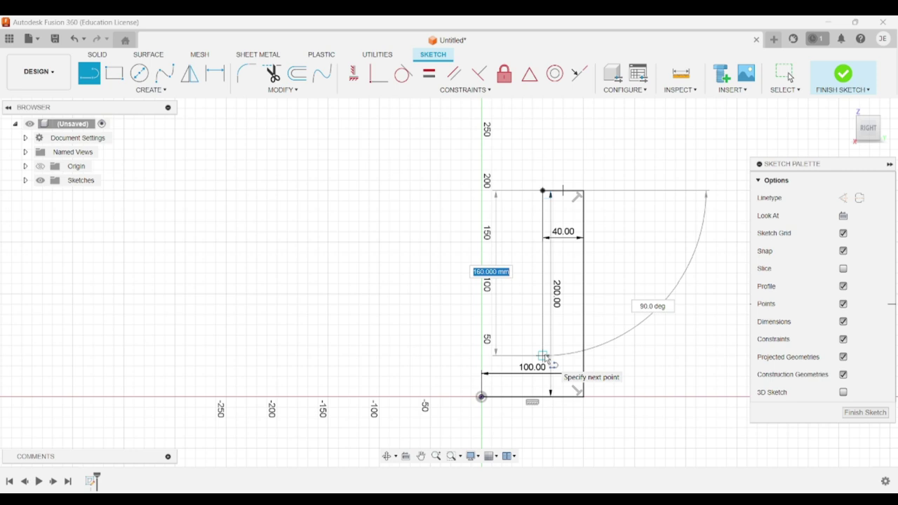
pyautogui.write('1')
pyautogui.press('Tab')
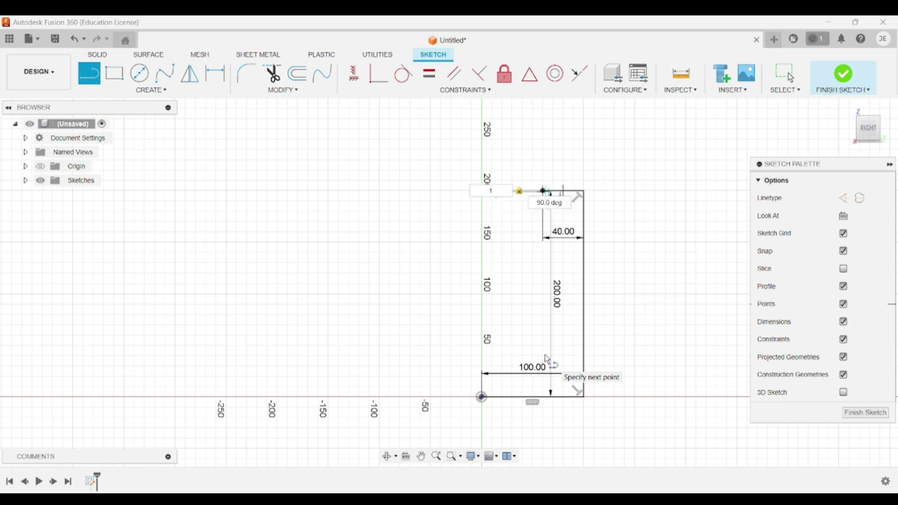
pyautogui.write('00')
pyautogui.press('Return')
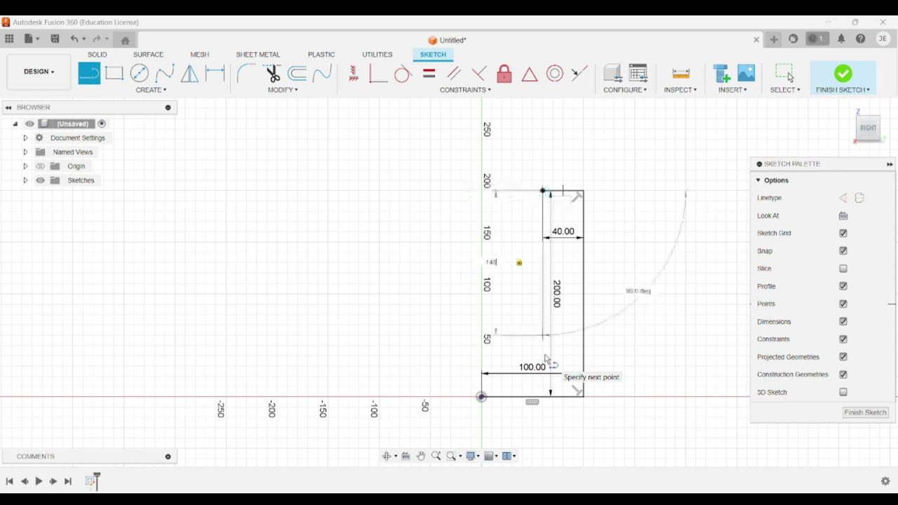
pyautogui.press('Escape')
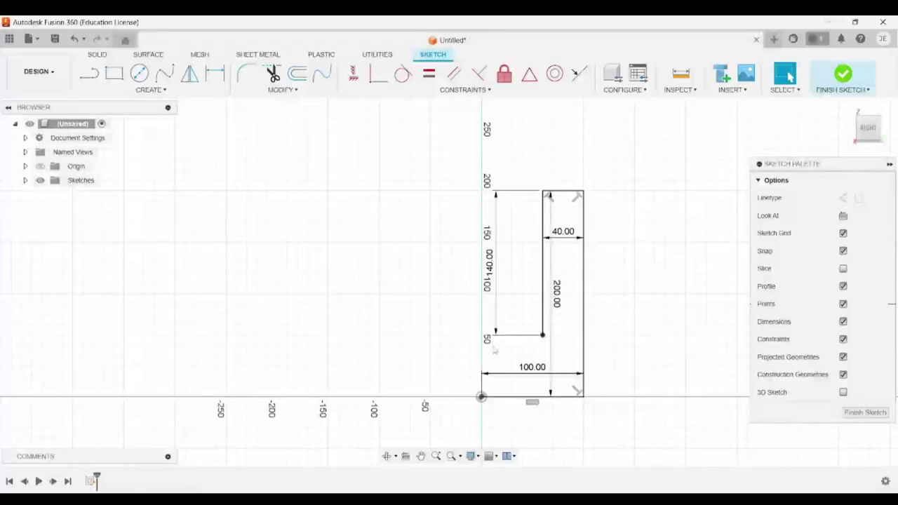
# Close the L profile across to the axis and down to the origin, then finish the sketch.
pyautogui.click(89, 73)
pyautogui.click(542, 336)
pyautogui.click(482, 336)
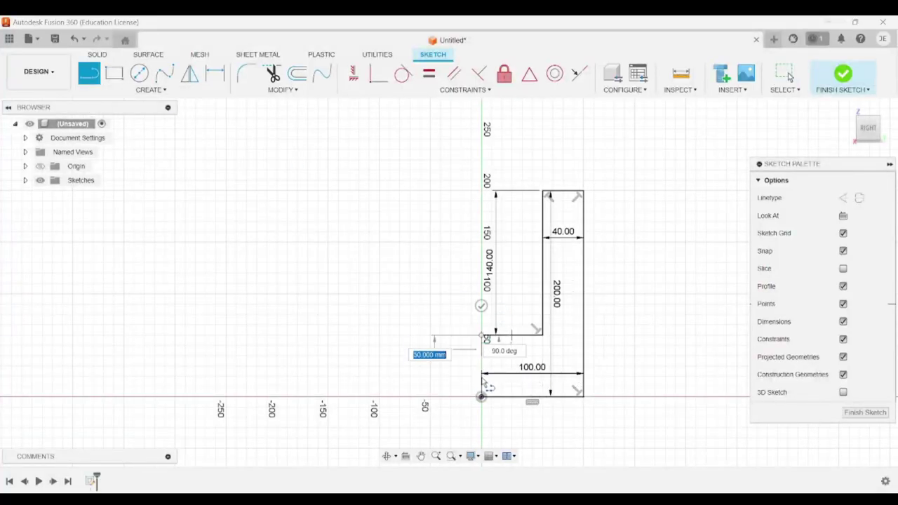
pyautogui.click(481, 396)
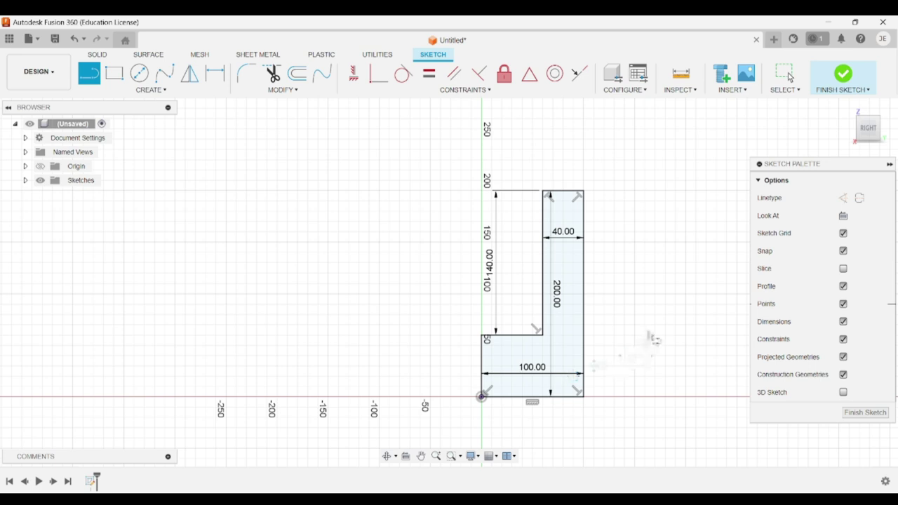
pyautogui.click(840, 83)
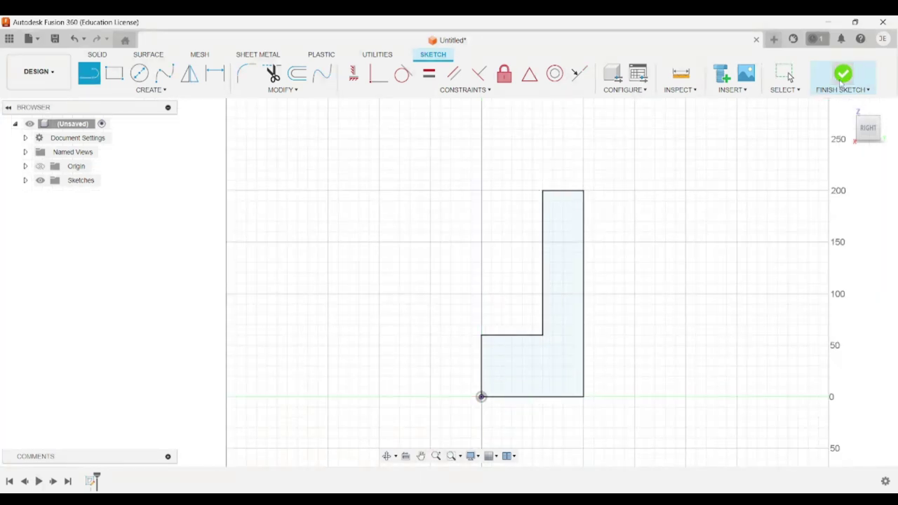
# Extrude the L-shaped profile 220 mm into a new solid body.
pyautogui.click(113, 73)
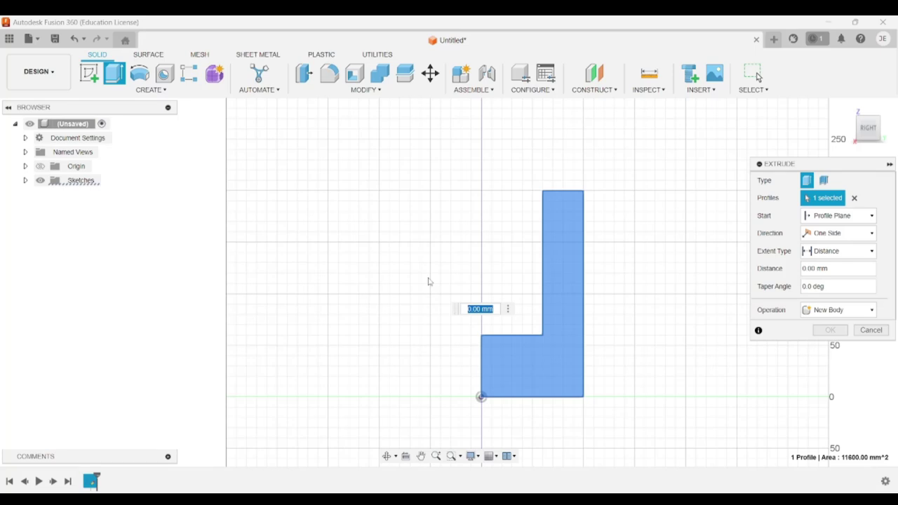
pyautogui.moveTo(455, 270)
pyautogui.mouseDown(button='middle')
pyautogui.moveTo(497, 281)
pyautogui.moveTo(515, 305)
pyautogui.mouseUp(button='middle')
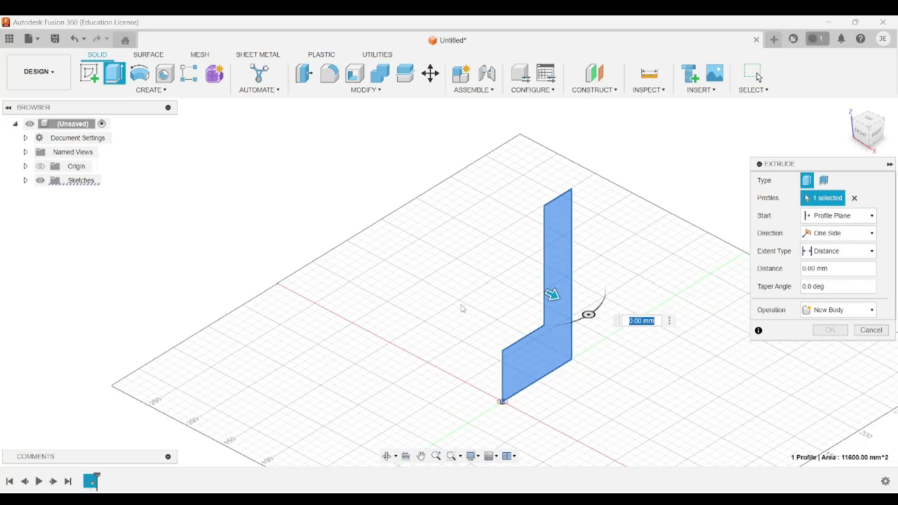
pyautogui.write('120')
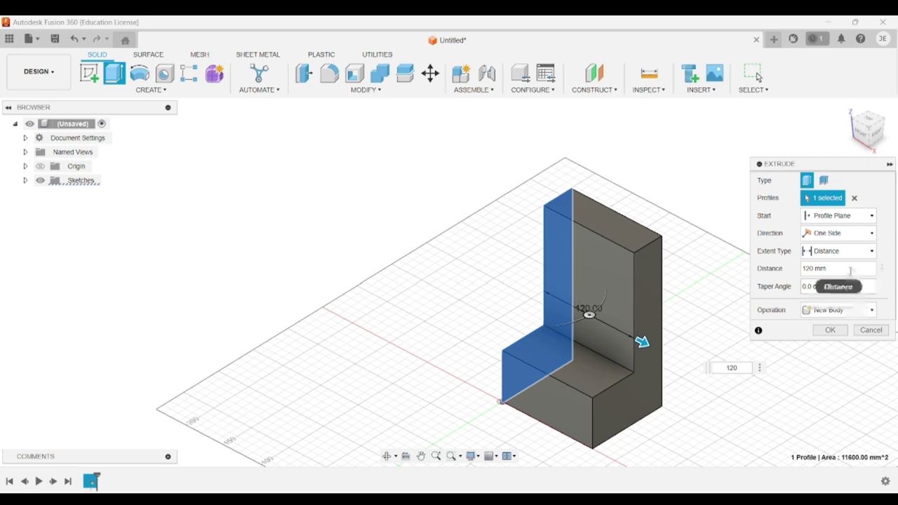
pyautogui.moveTo(838, 268)
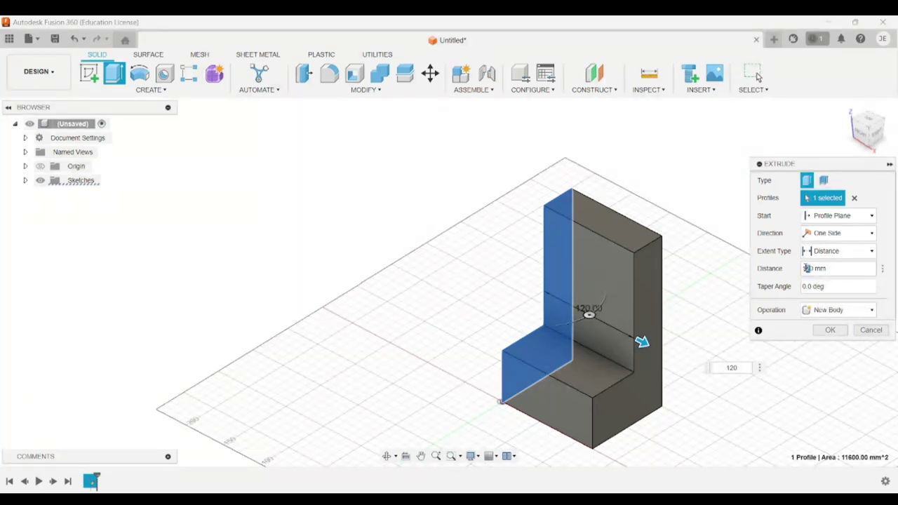
pyautogui.write('170')
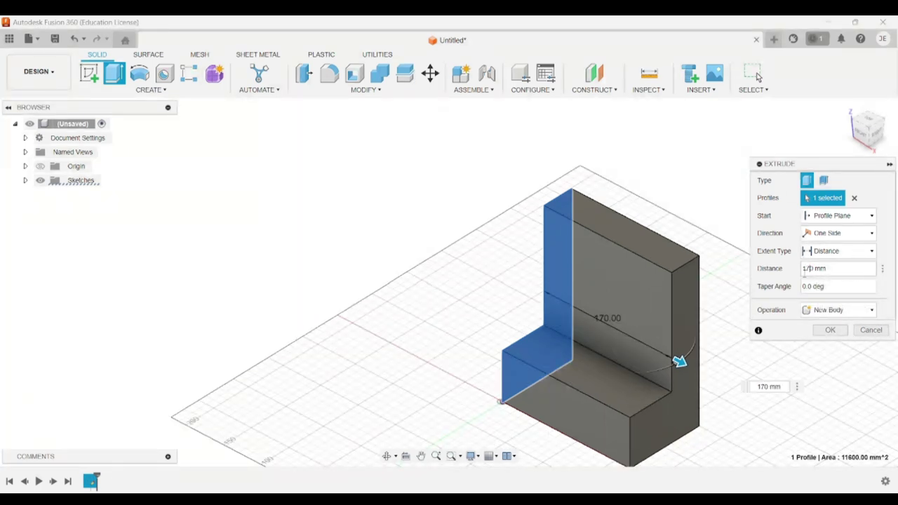
pyautogui.doubleClick(808, 269)
pyautogui.click(828, 330)
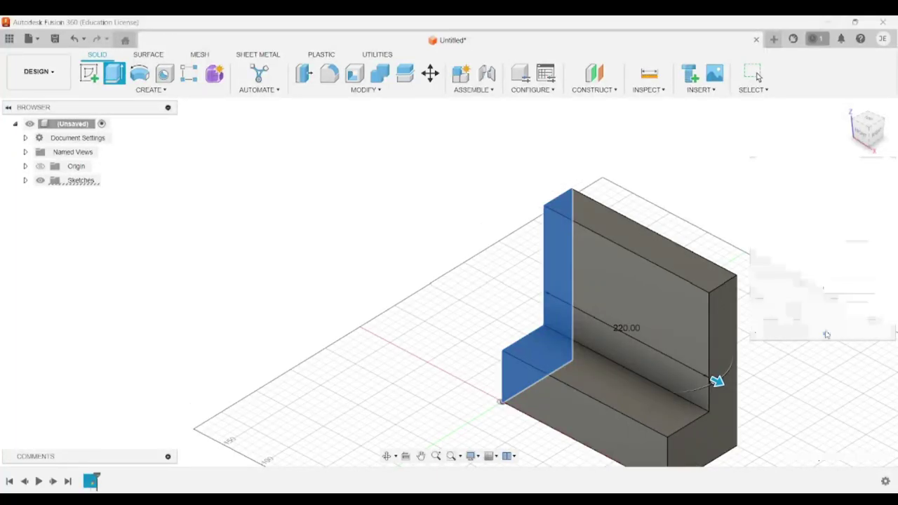
pyautogui.moveTo(803, 379)
pyautogui.keyDown('shift'); pyautogui.mouseDown(button='middle')
pyautogui.moveTo(750, 337)
pyautogui.moveTo(768, 343)
pyautogui.moveTo(796, 361)
pyautogui.moveTo(795, 379)
pyautogui.moveTo(658, 321)
pyautogui.mouseUp(button='middle'); pyautogui.keyUp('shift')
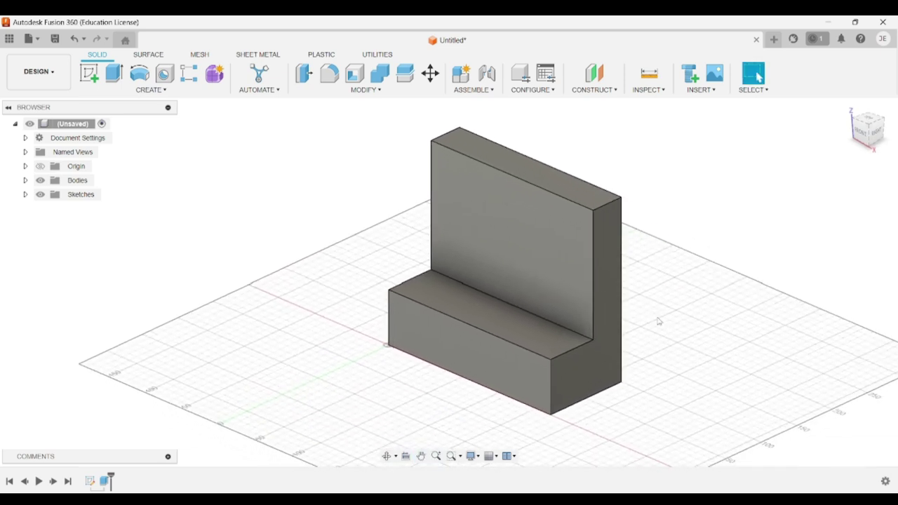
# Start a sketch on the base's front face and draw a 2-point rectangle for the slot.
pyautogui.click(89, 73)
pyautogui.click(414, 326)
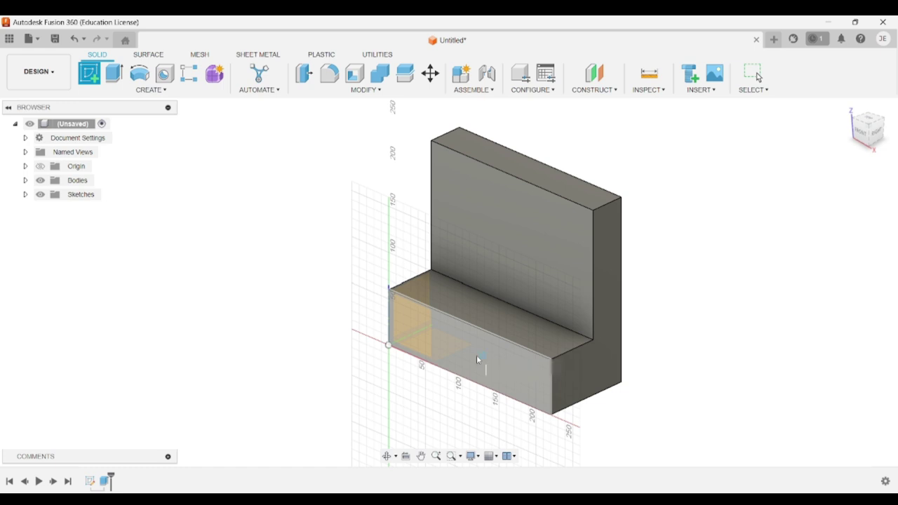
pyautogui.click(477, 361)
pyautogui.click(114, 73)
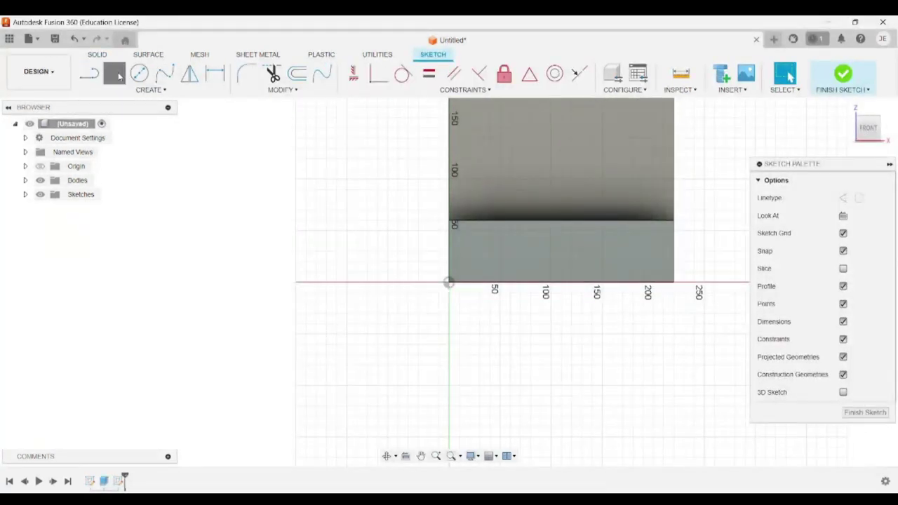
pyautogui.click(531, 221)
pyautogui.click(602, 283)
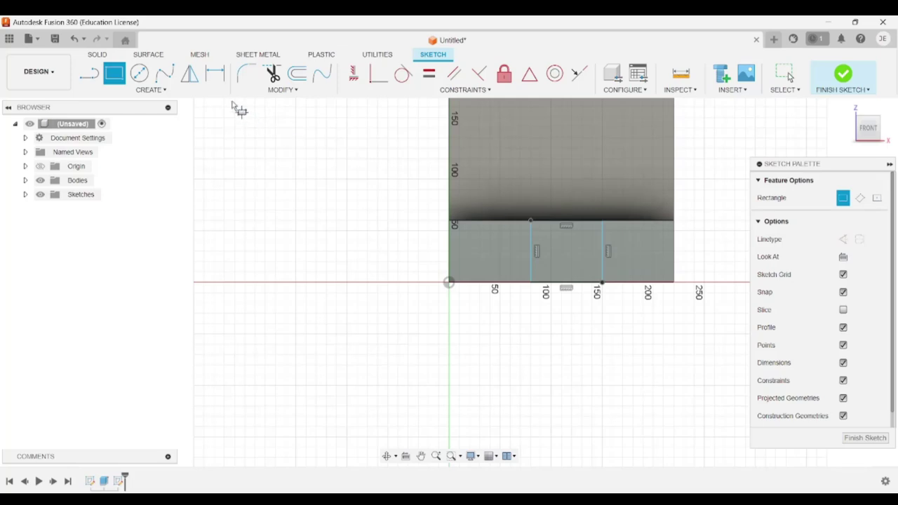
# Dimension the rectangle 70 mm wide and 75 mm from the base's right end.
pyautogui.click(216, 73)
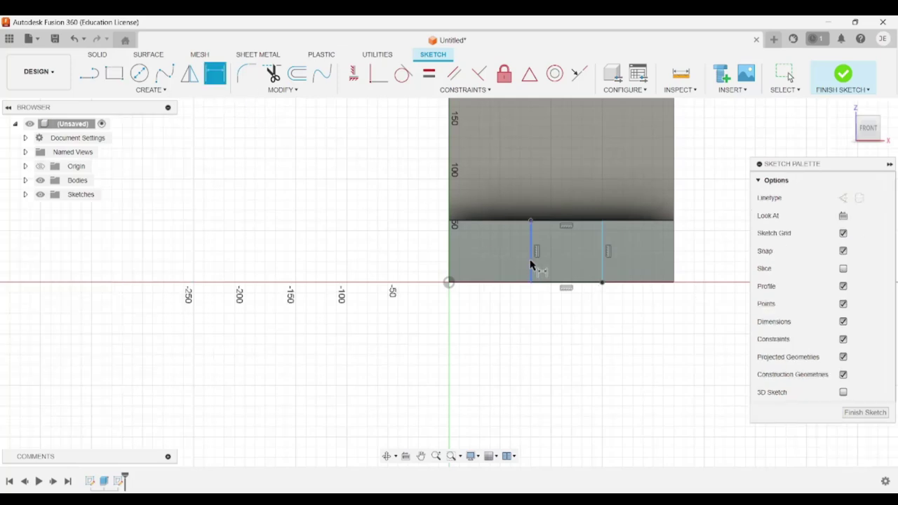
pyautogui.click(530, 266)
pyautogui.click(418, 260)
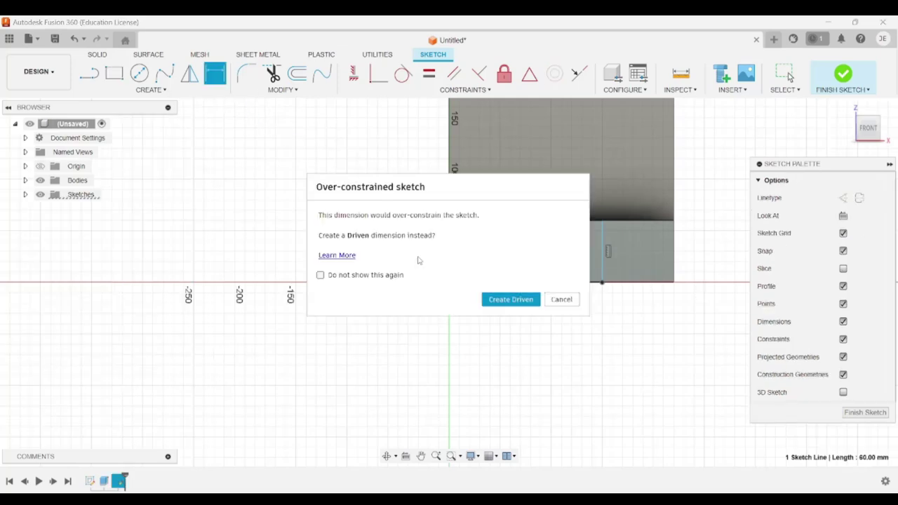
pyautogui.click(568, 299)
pyautogui.click(578, 283)
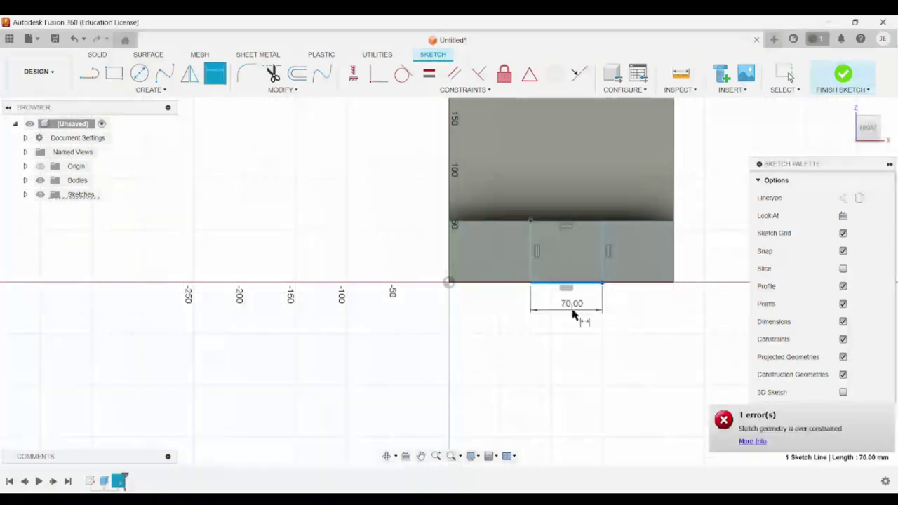
pyautogui.click(577, 317)
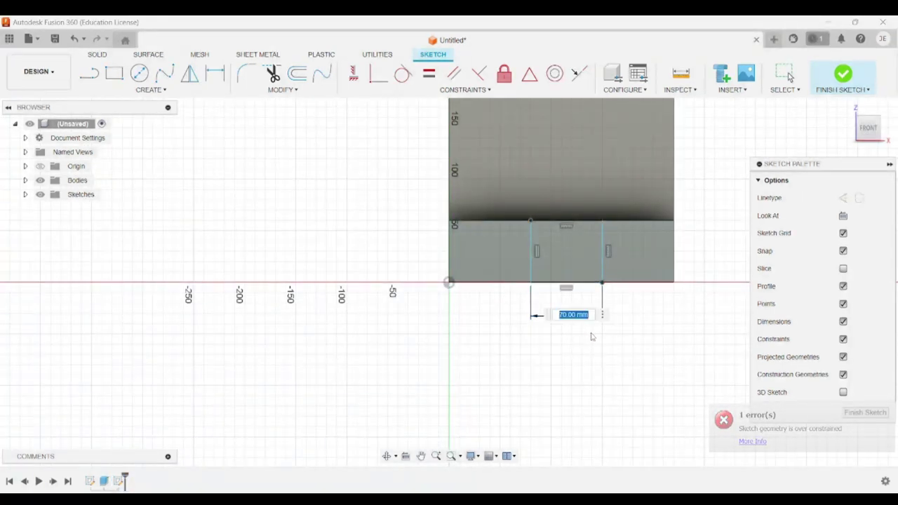
pyautogui.press('Return')
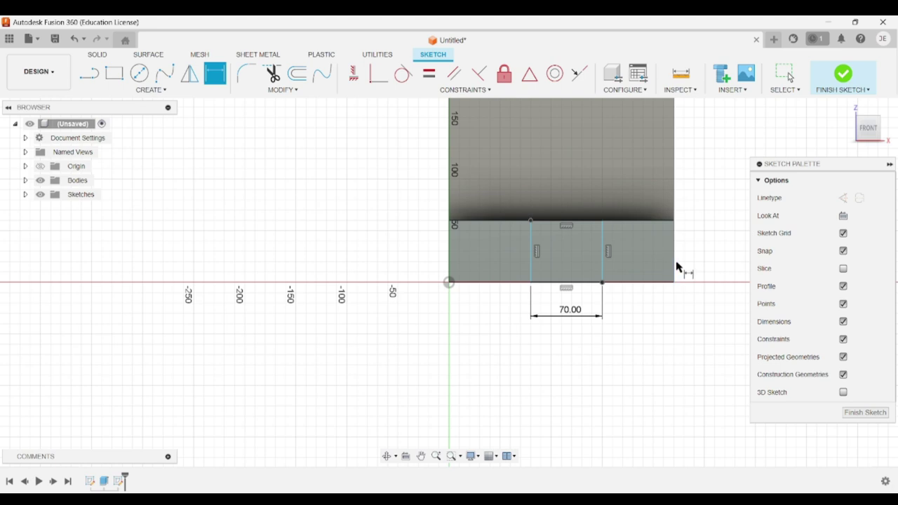
pyautogui.click(674, 264)
pyautogui.click(602, 257)
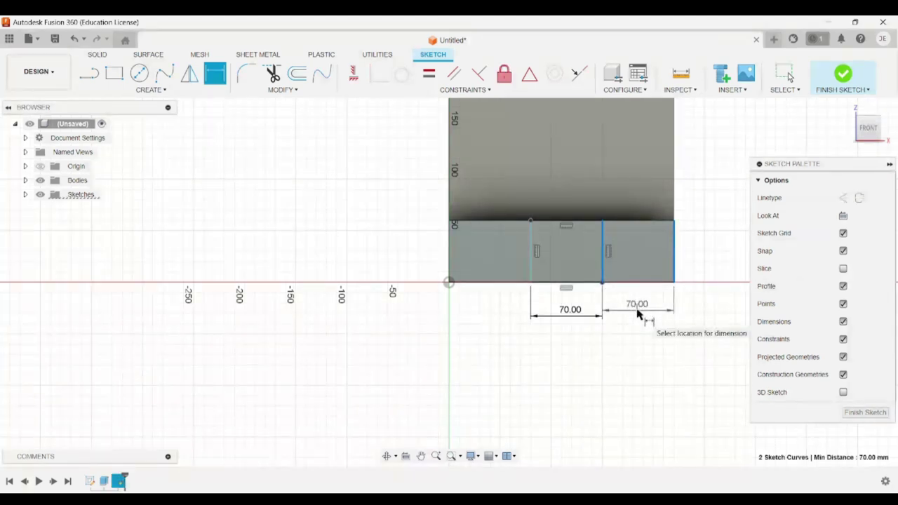
pyautogui.click(640, 315)
pyautogui.write('75')
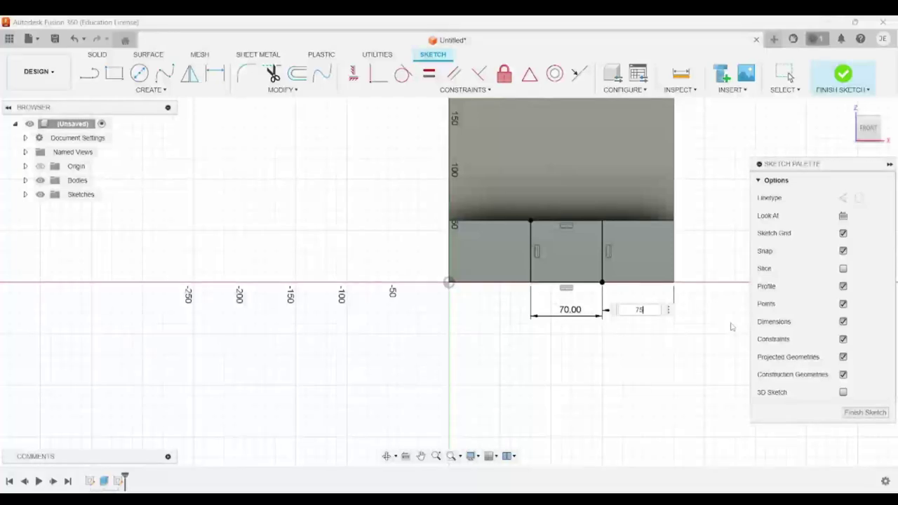
pyautogui.press('Return')
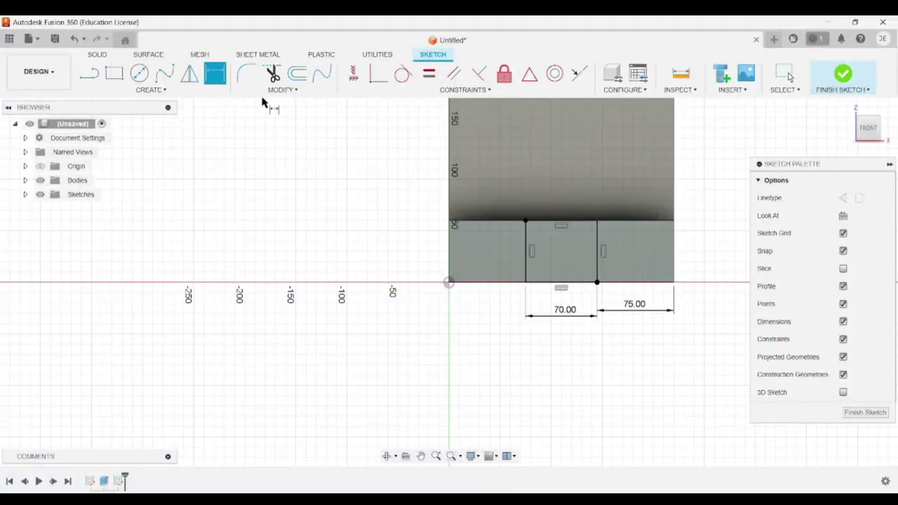
# Extrude-cut the middle 70 mm rectangle profile 40 mm back into the base.
pyautogui.click(842, 74)
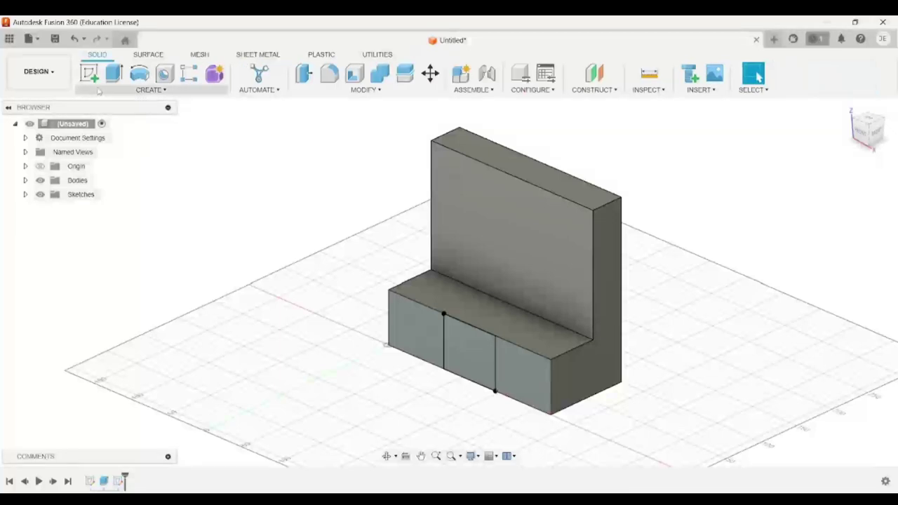
pyautogui.click(114, 73)
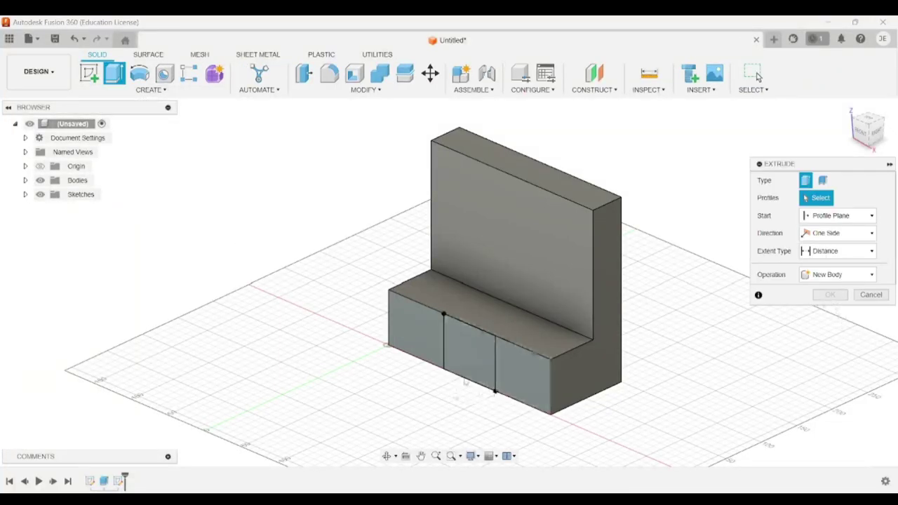
pyautogui.click(468, 354)
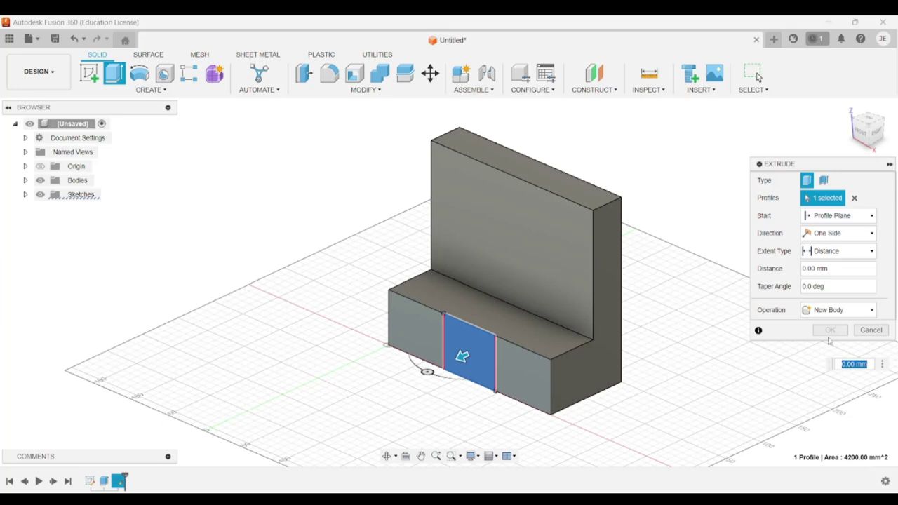
pyautogui.click(842, 310)
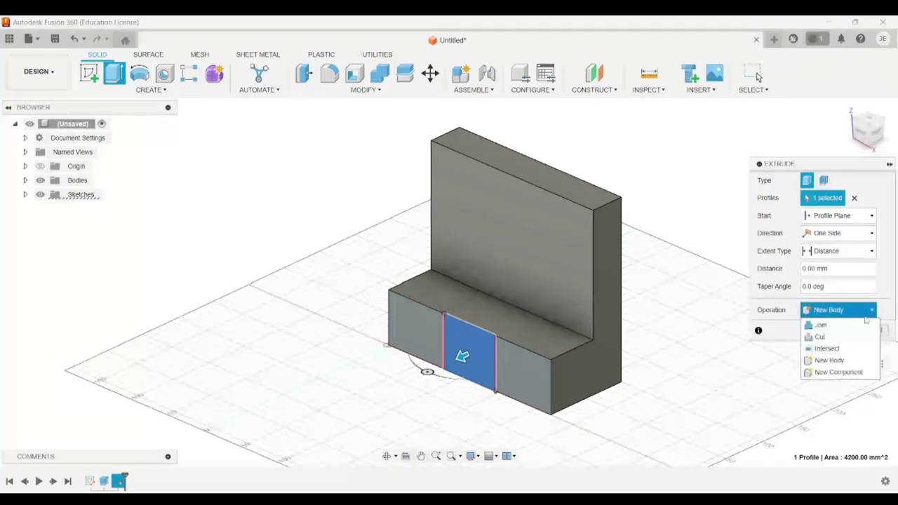
pyautogui.click(847, 338)
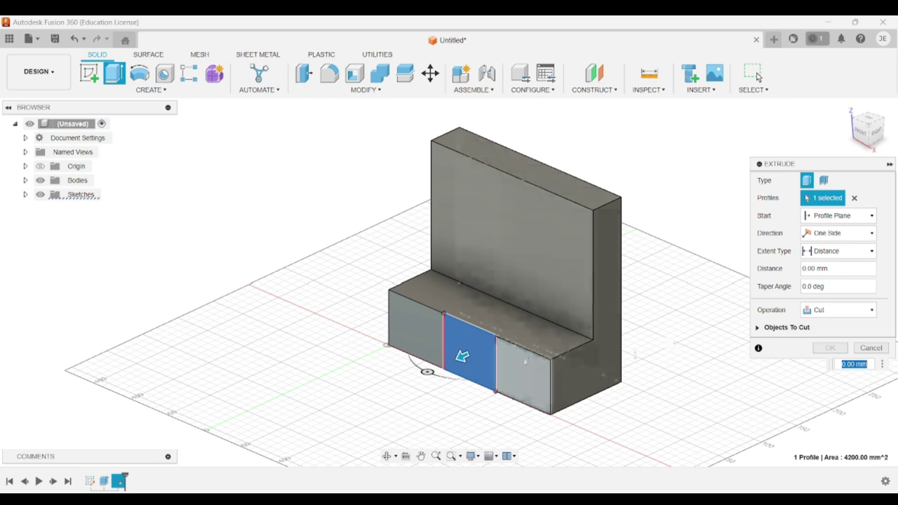
pyautogui.moveTo(462, 356); pyautogui.dragTo(500, 343)
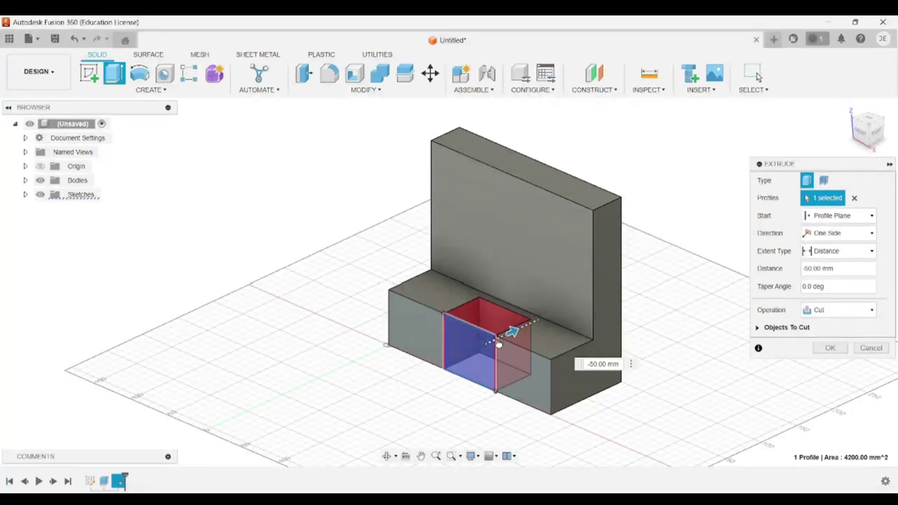
pyautogui.click(808, 268)
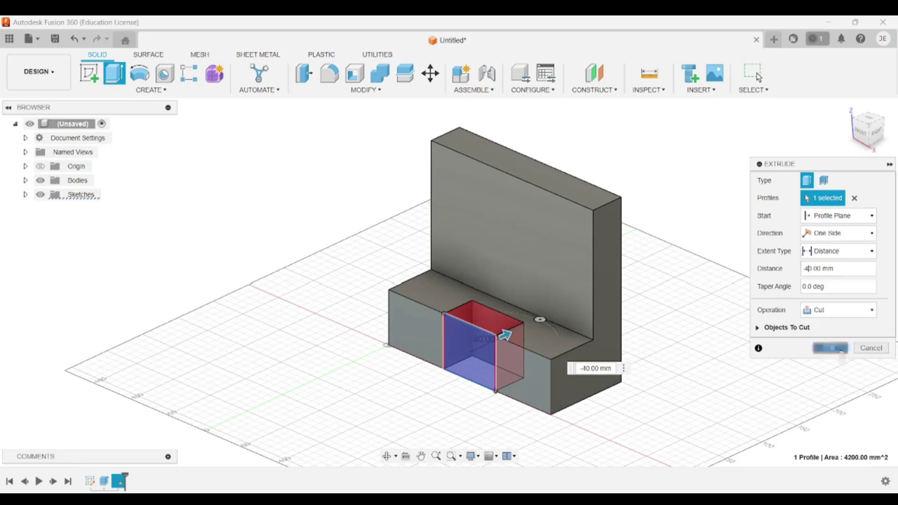
pyautogui.click(830, 348)
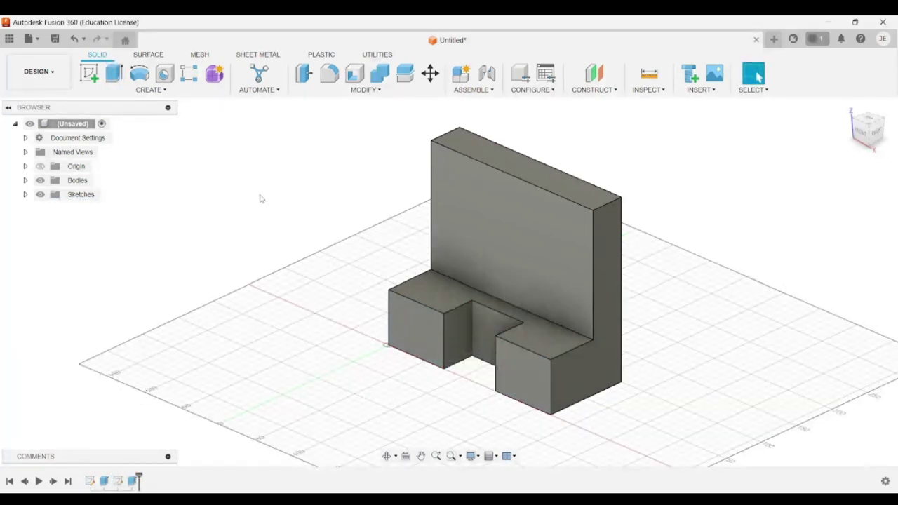
# Sketch on the upright wall face and draw two level centre-diameter circles near each side.
pyautogui.click(89, 74)
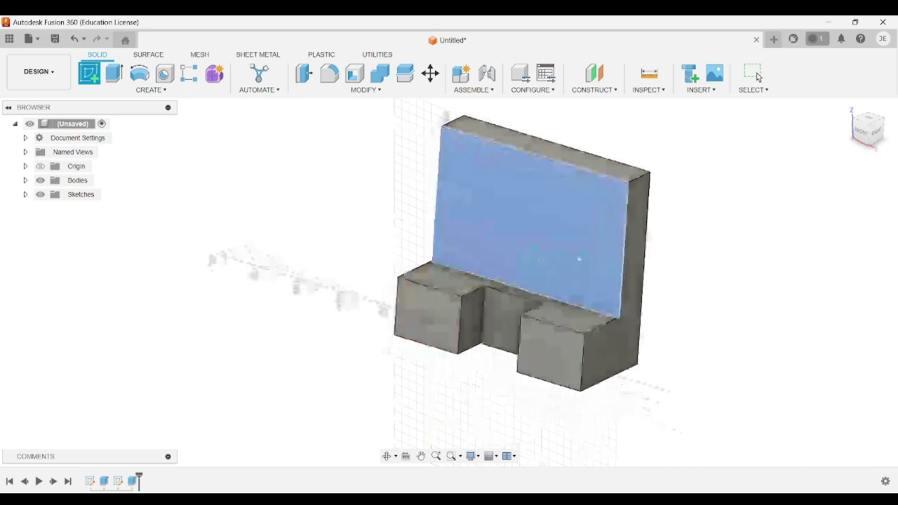
pyautogui.click(527, 259)
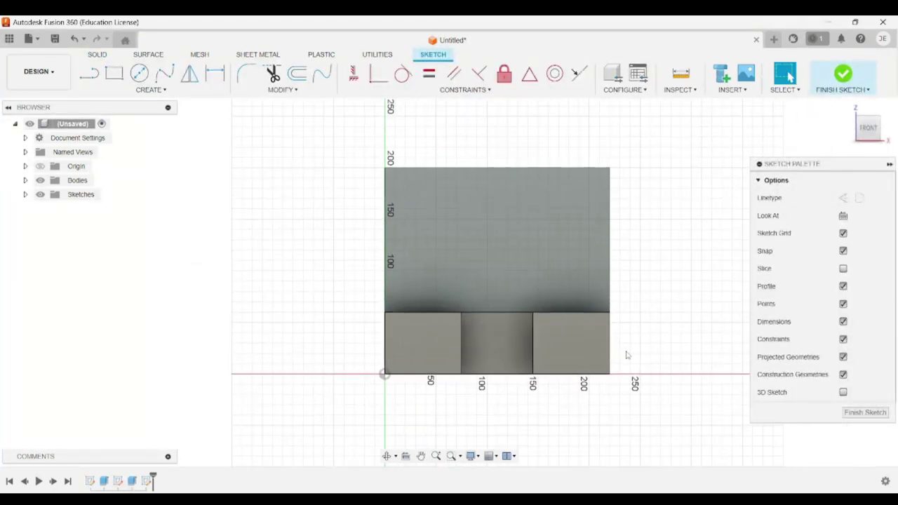
pyautogui.click(139, 73)
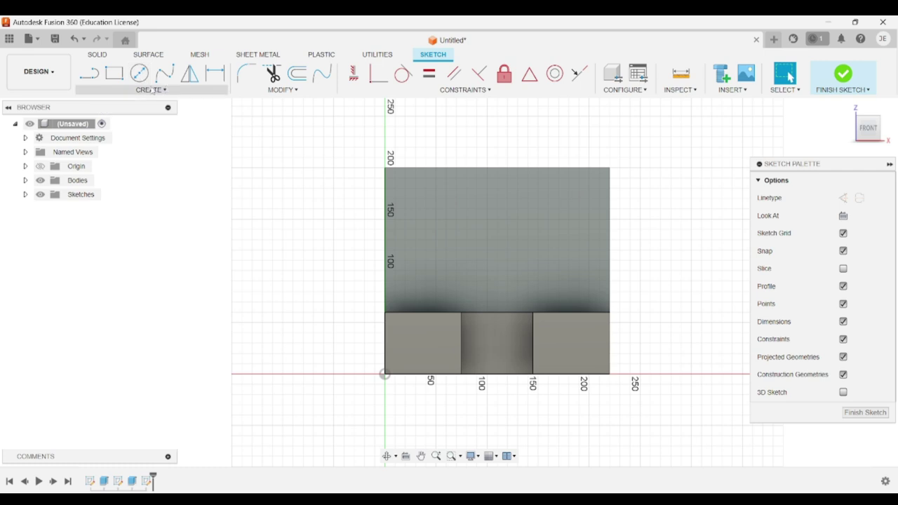
pyautogui.click(568, 240)
pyautogui.click(579, 247)
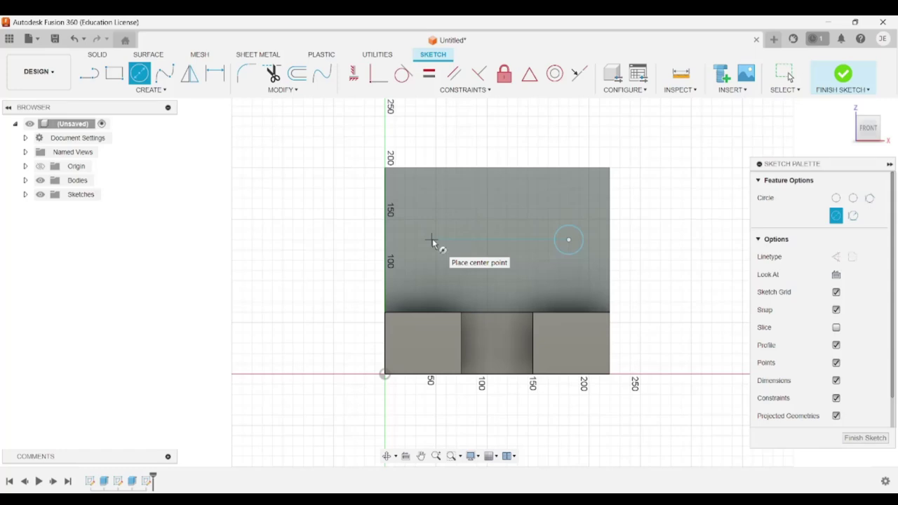
pyautogui.click(431, 240)
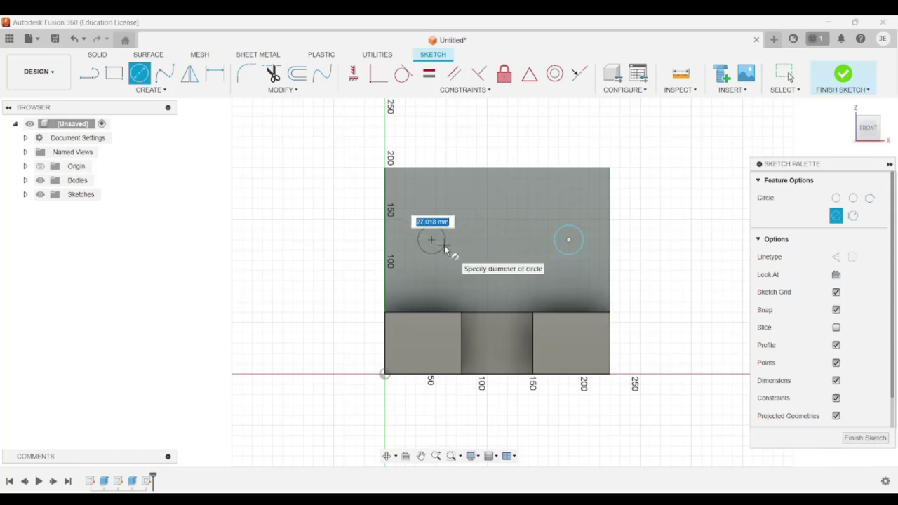
pyautogui.click(447, 251)
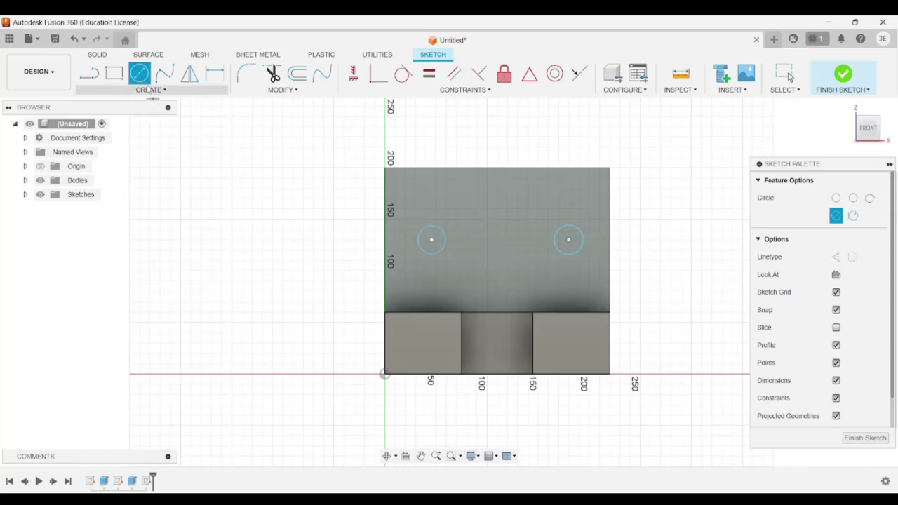
# Dimension both circles to a 30 mm diameter.
pyautogui.click(215, 72)
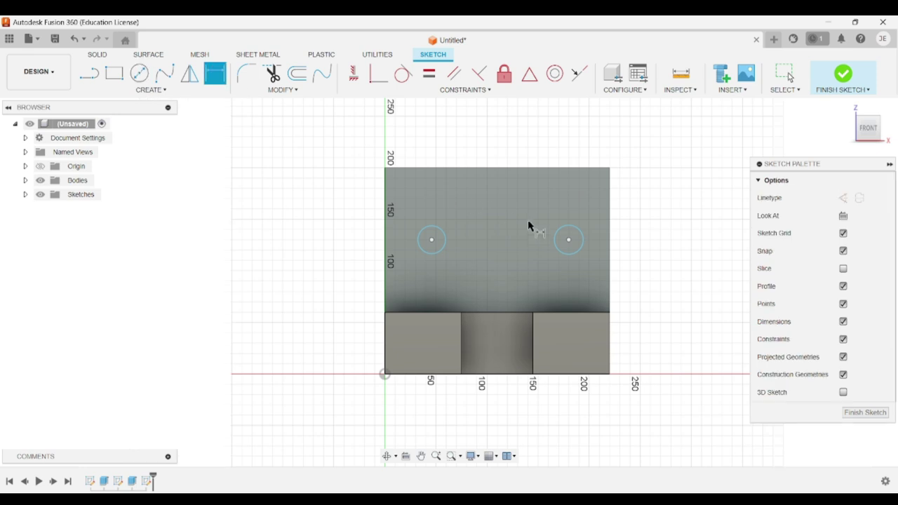
pyautogui.click(582, 241)
pyautogui.click(624, 241)
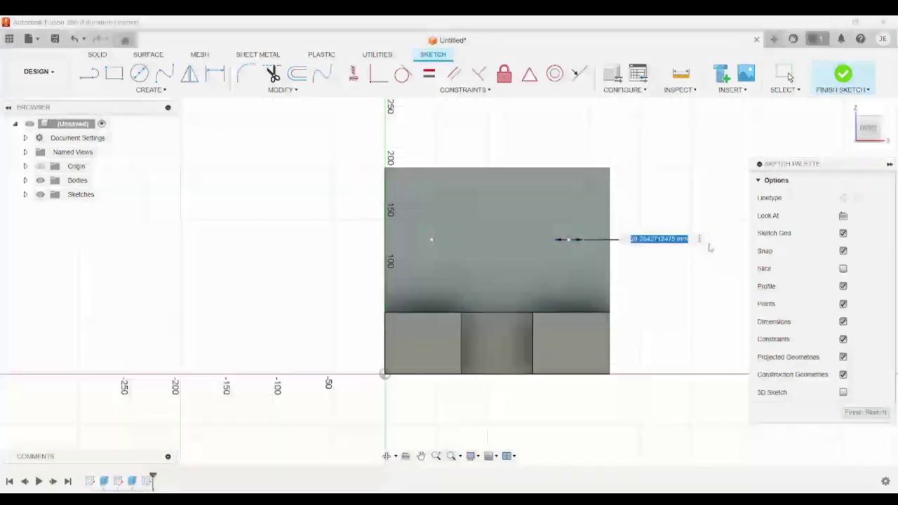
pyautogui.write('30')
pyautogui.press('Return')
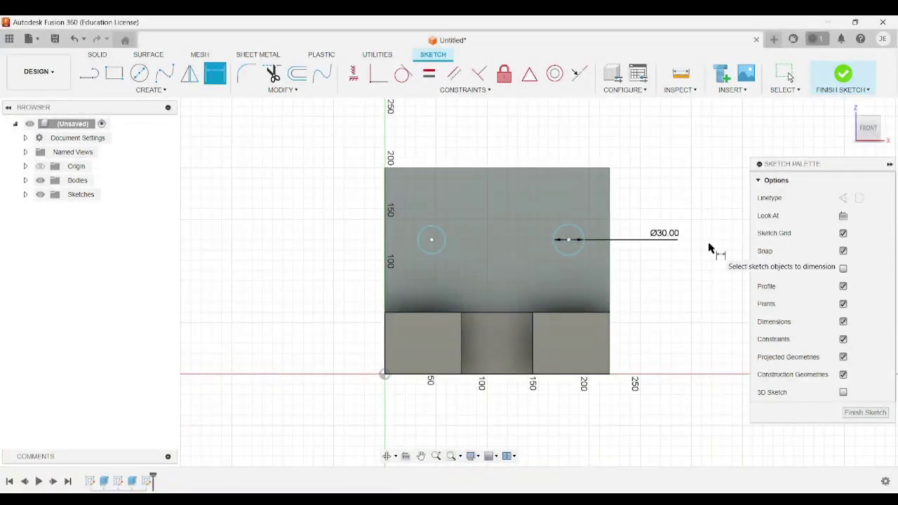
pyautogui.click(446, 239)
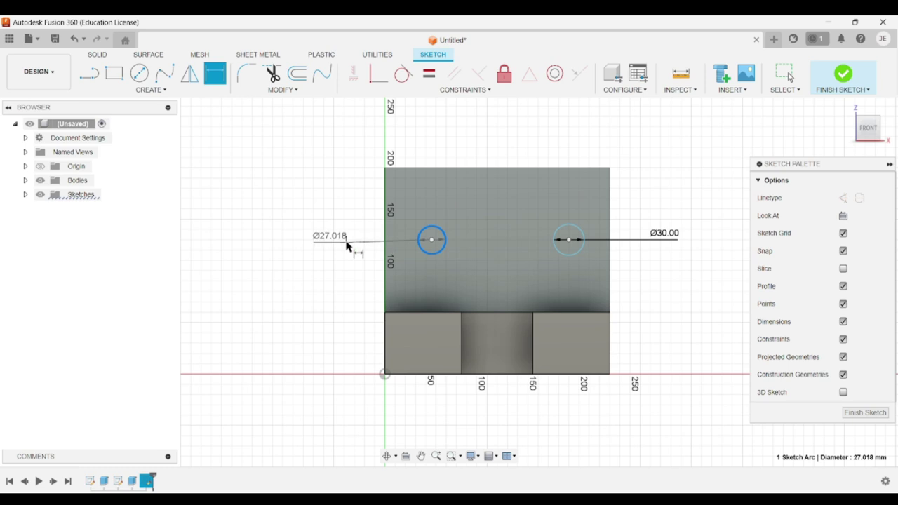
pyautogui.click(361, 247)
pyautogui.write('30')
pyautogui.press('Return')
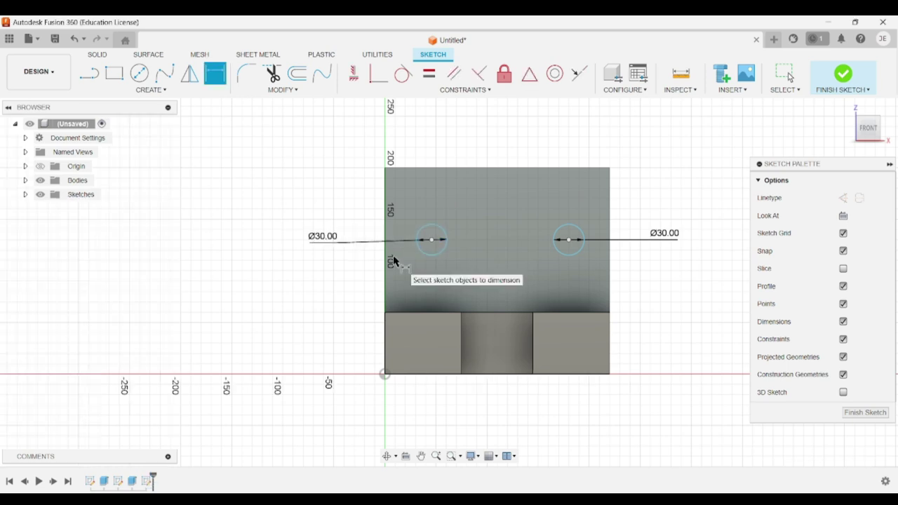
# Place each circle's centre 40 mm from its nearest side edge and finish the sketch.
pyautogui.click(611, 235)
pyautogui.click(568, 239)
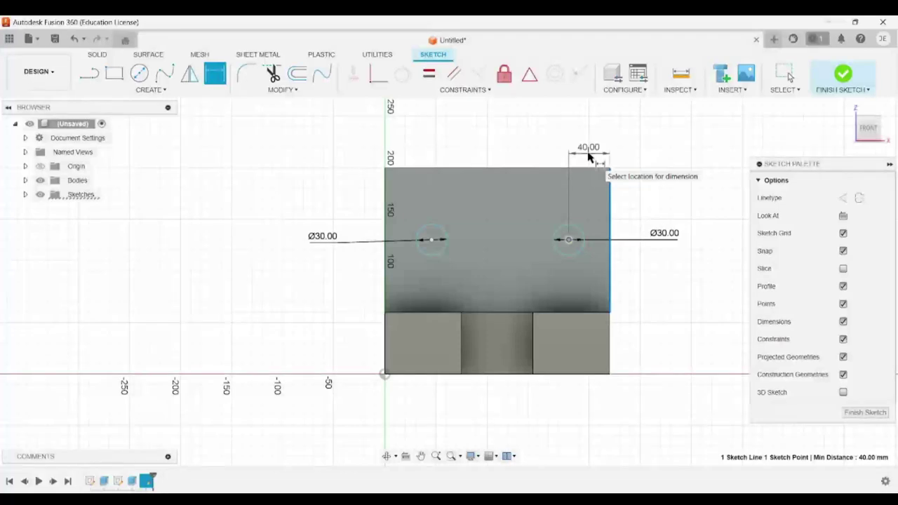
pyautogui.click(588, 156)
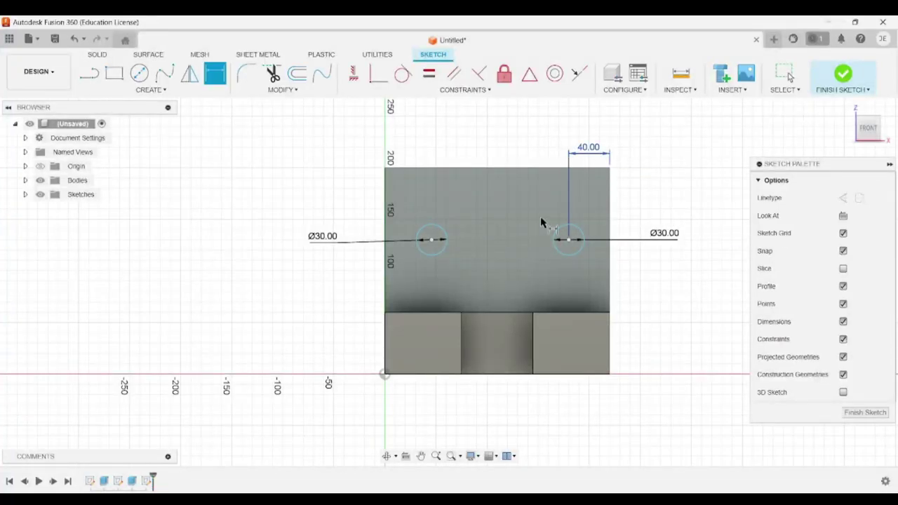
pyautogui.click(432, 240)
pyautogui.click(385, 240)
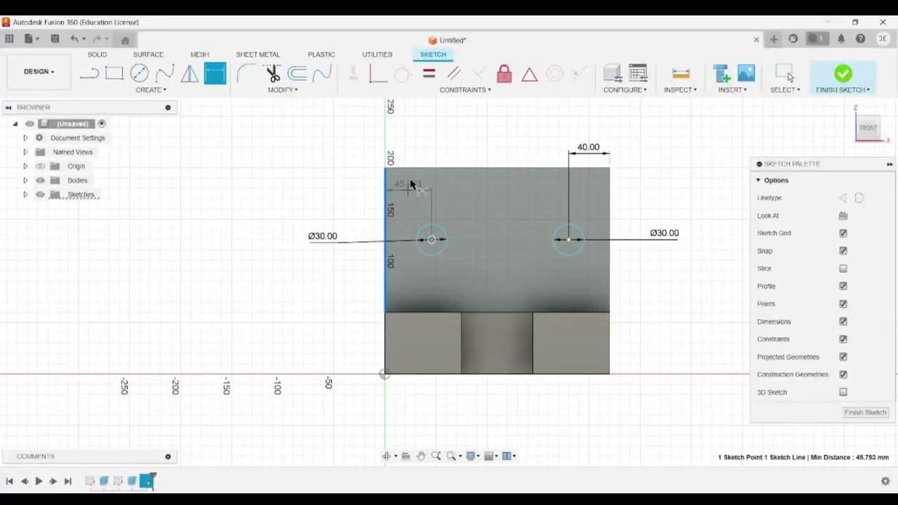
pyautogui.click(419, 155)
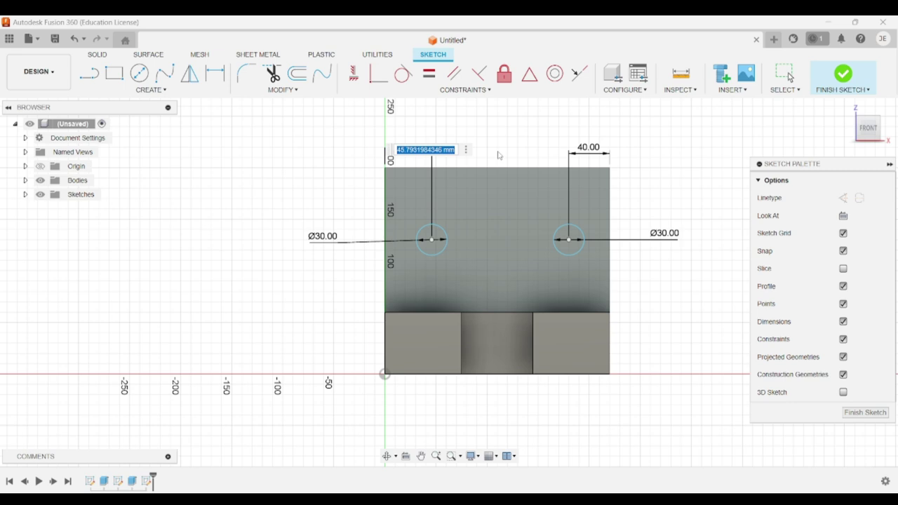
pyautogui.write('40')
pyautogui.press('Return')
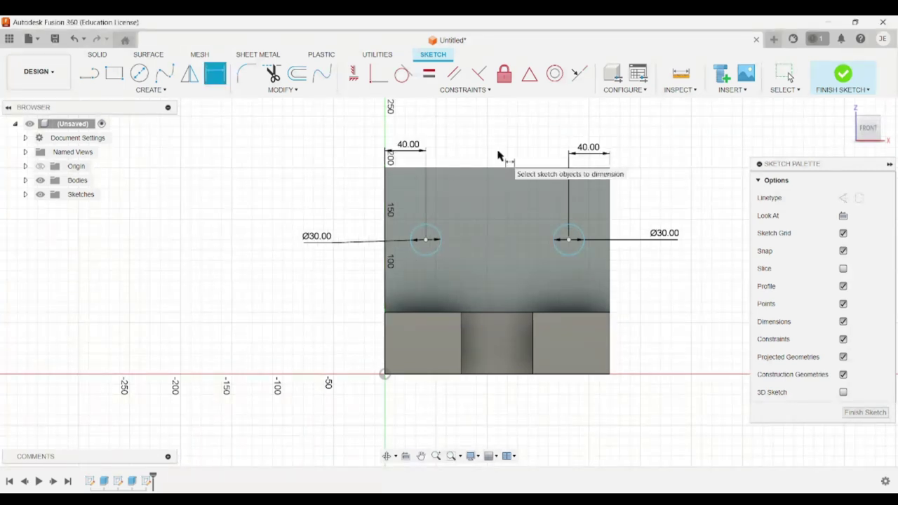
pyautogui.click(849, 73)
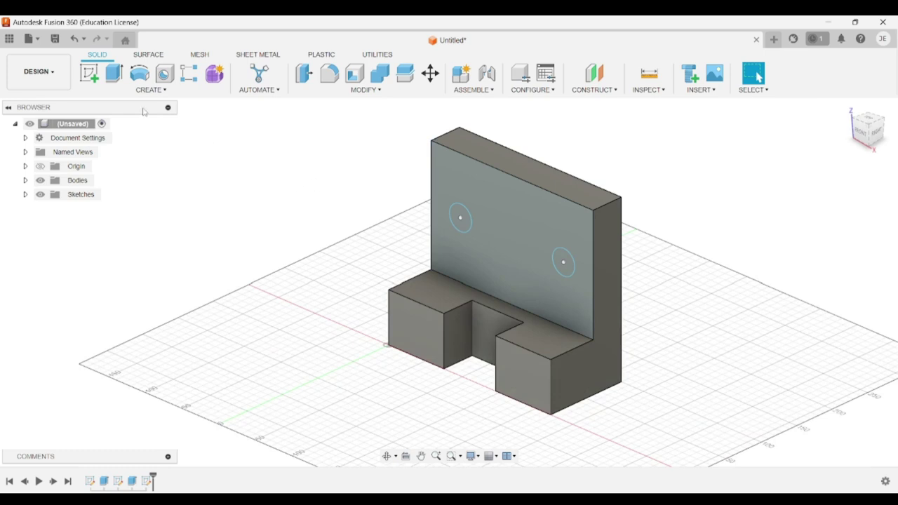
# Cut both Ø30 circles through the entire upright wall with extent set to All.
pyautogui.click(114, 72)
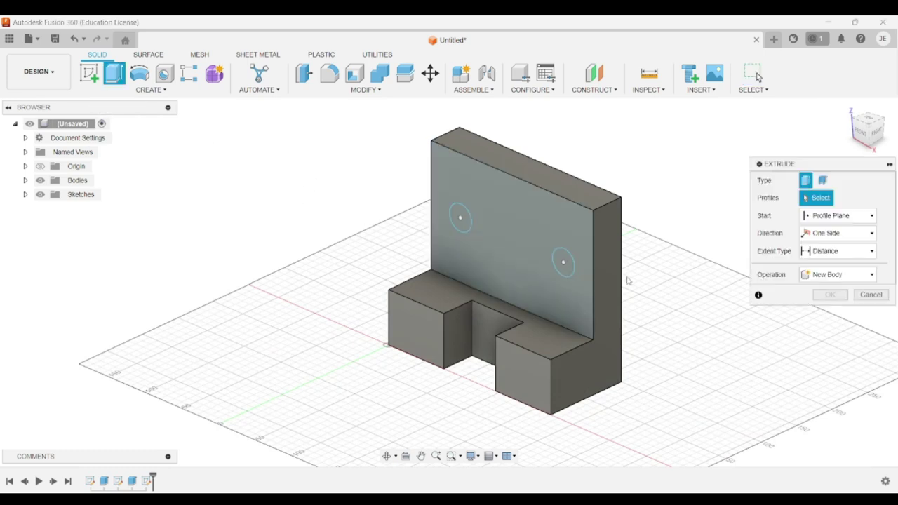
pyautogui.click(562, 263)
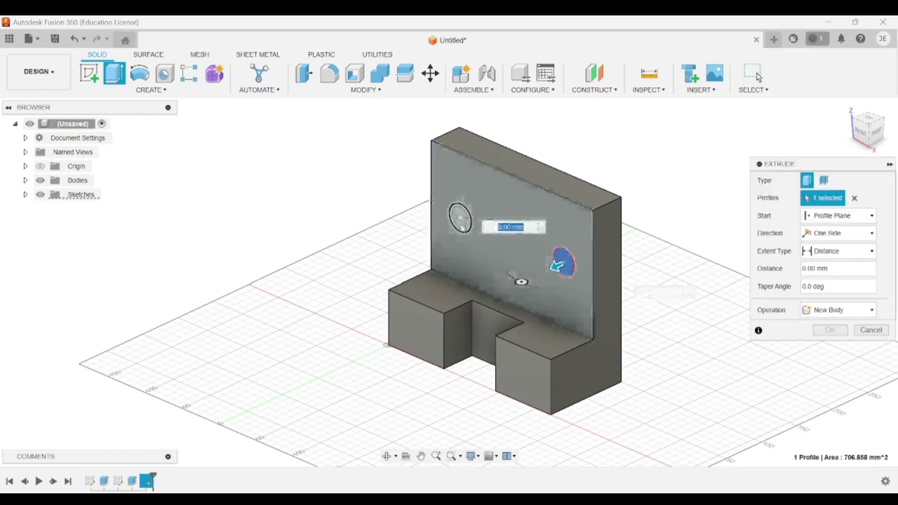
pyautogui.click(460, 218)
pyautogui.click(818, 270)
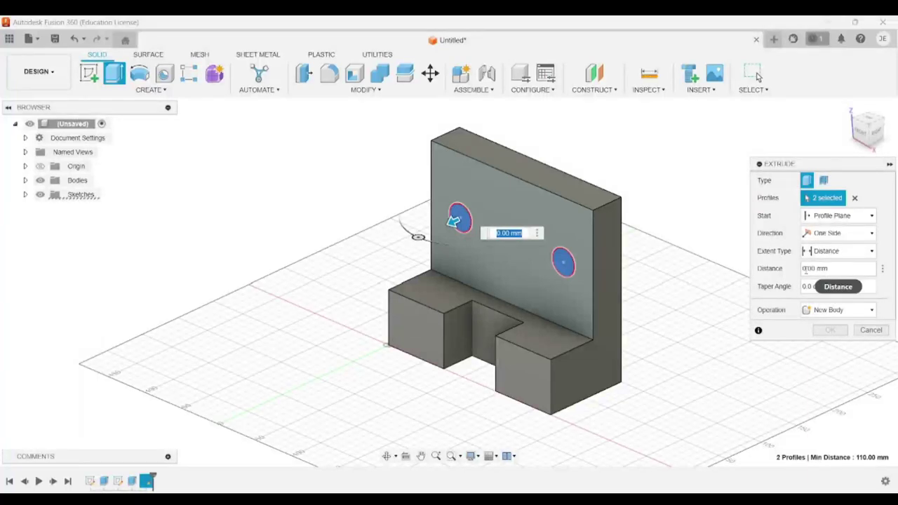
pyautogui.click(869, 255)
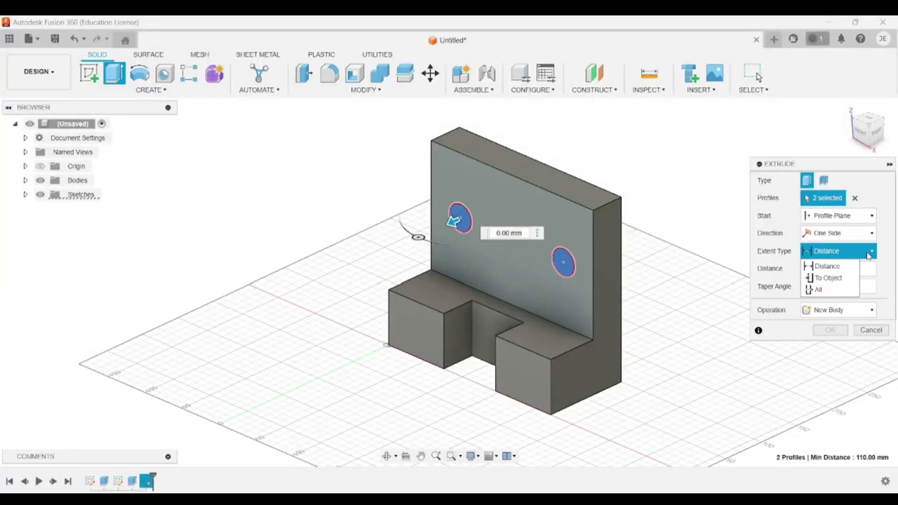
pyautogui.click(818, 289)
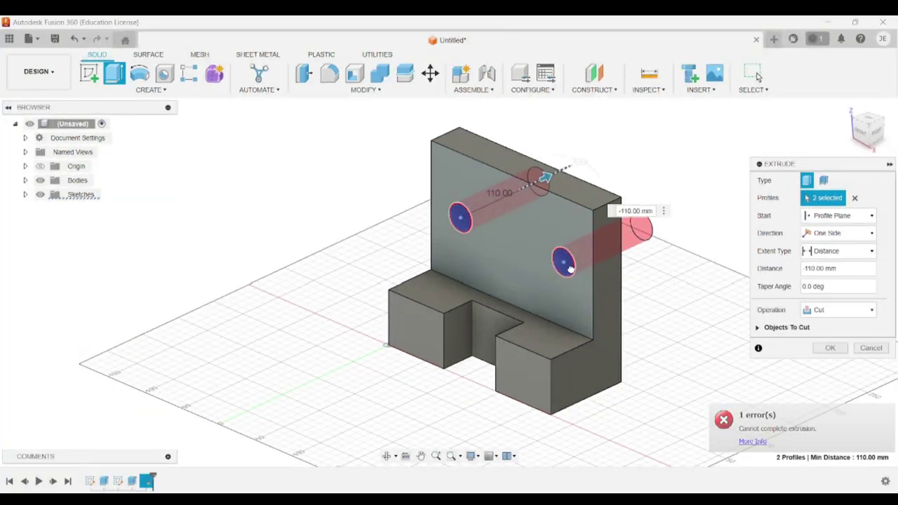
pyautogui.click(844, 254)
pyautogui.click(834, 288)
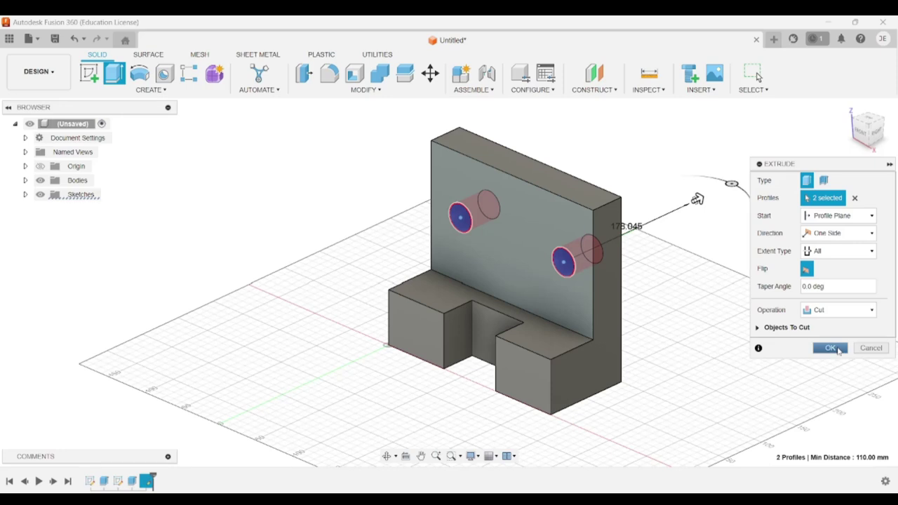
pyautogui.click(830, 347)
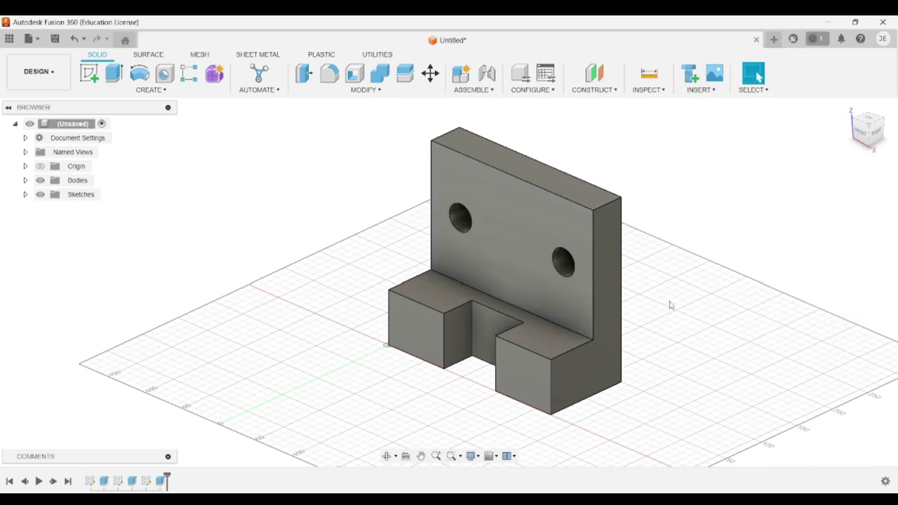